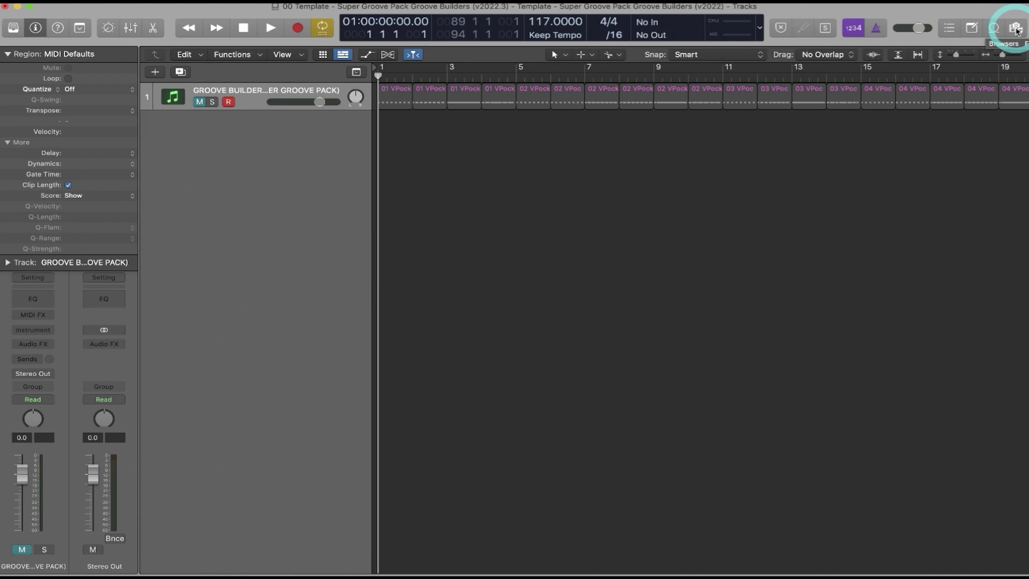
- Search the file browser for 'old beat' and open the Old Beat project's track list
{"action": "left_click", "coordinate": [1017, 30]}
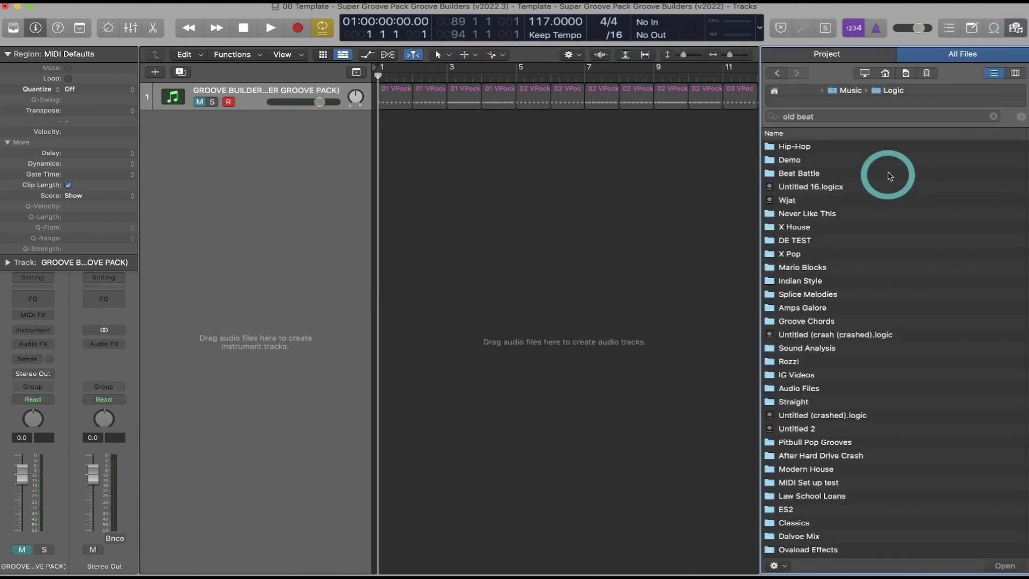
{"action": "left_click", "coordinate": [860, 121]}
{"action": "key", "text": "Return"}
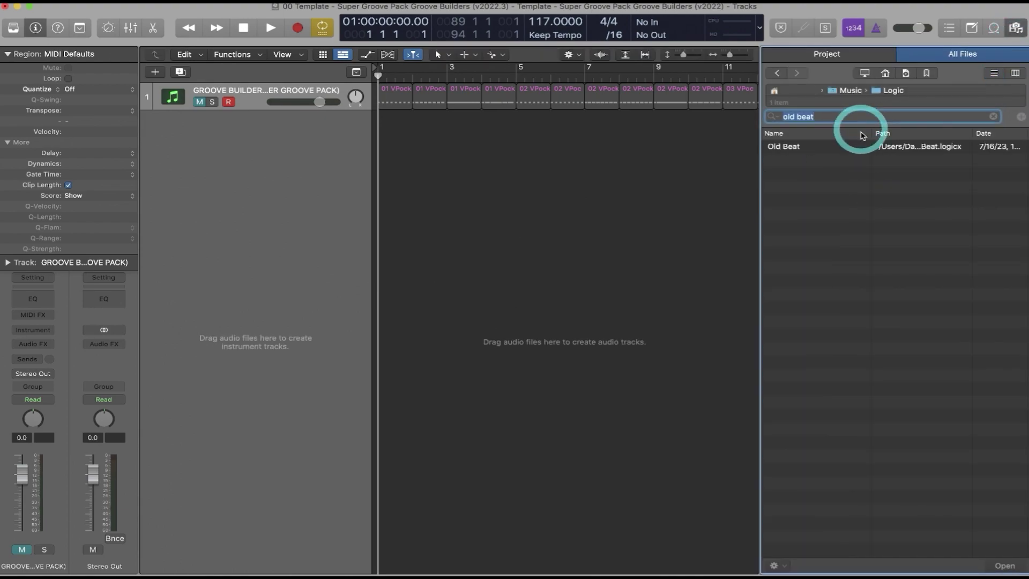
{"action": "left_click", "coordinate": [798, 150]}
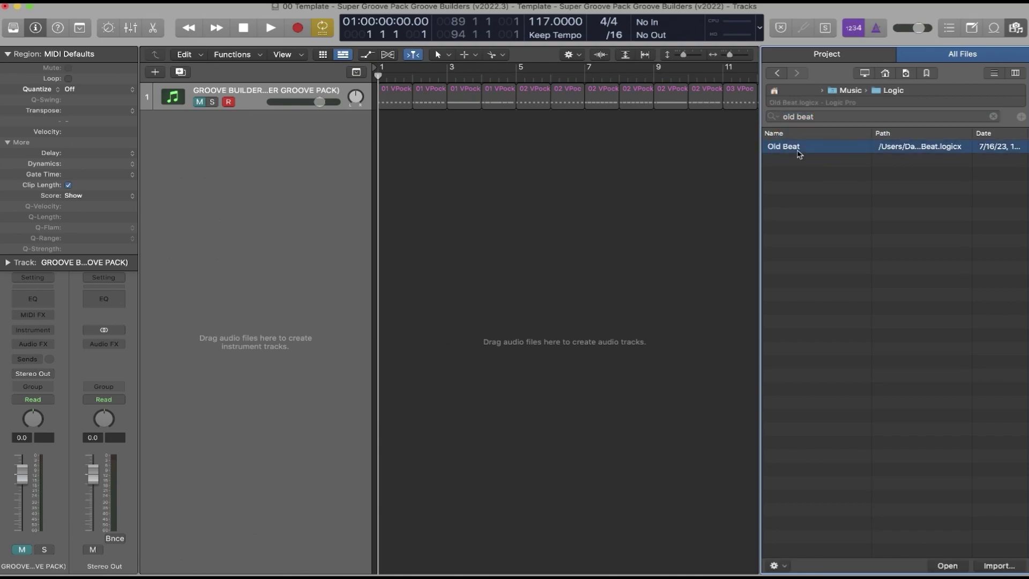
{"action": "double_click", "coordinate": [797, 154]}
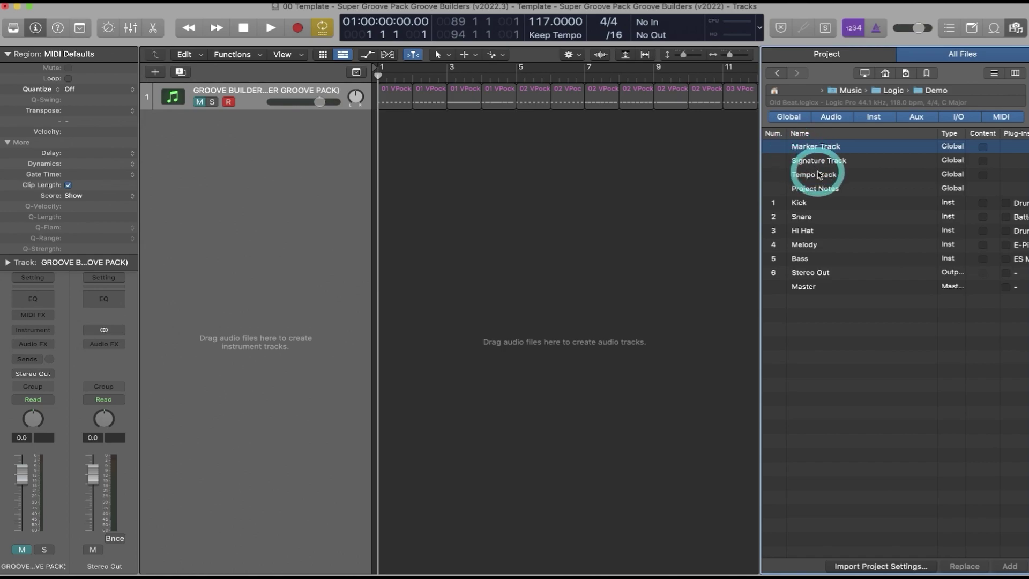
{"action": "left_click", "coordinate": [797, 121]}
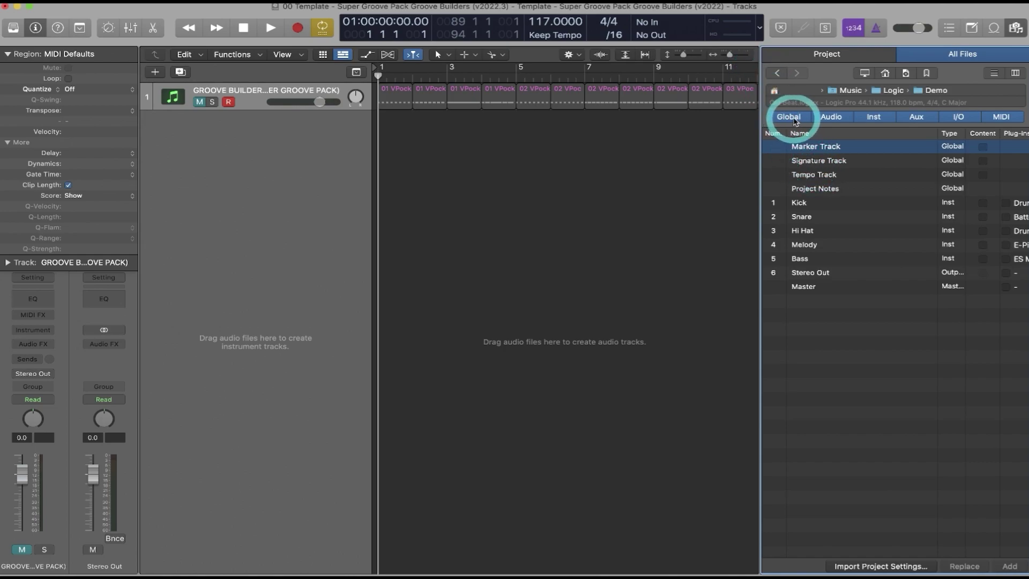
{"action": "left_click", "coordinate": [819, 175]}
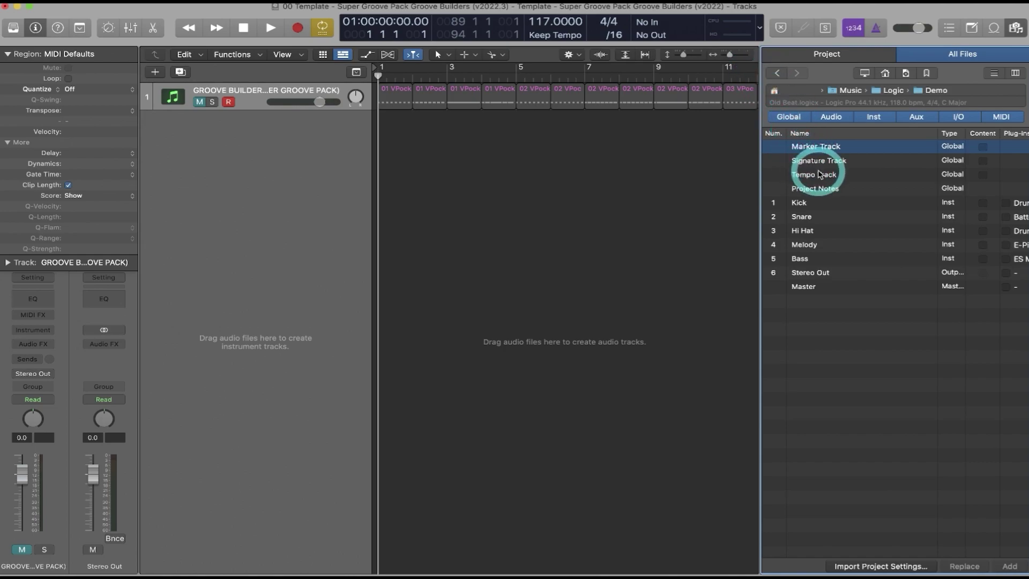
- Import every Old Beat track with its content, plug-ins, I/O and automation
{"action": "key", "text": "super+a"}
{"action": "scroll", "coordinate": [843, 187], "scroll_direction": "right", "scroll_amount": 2}
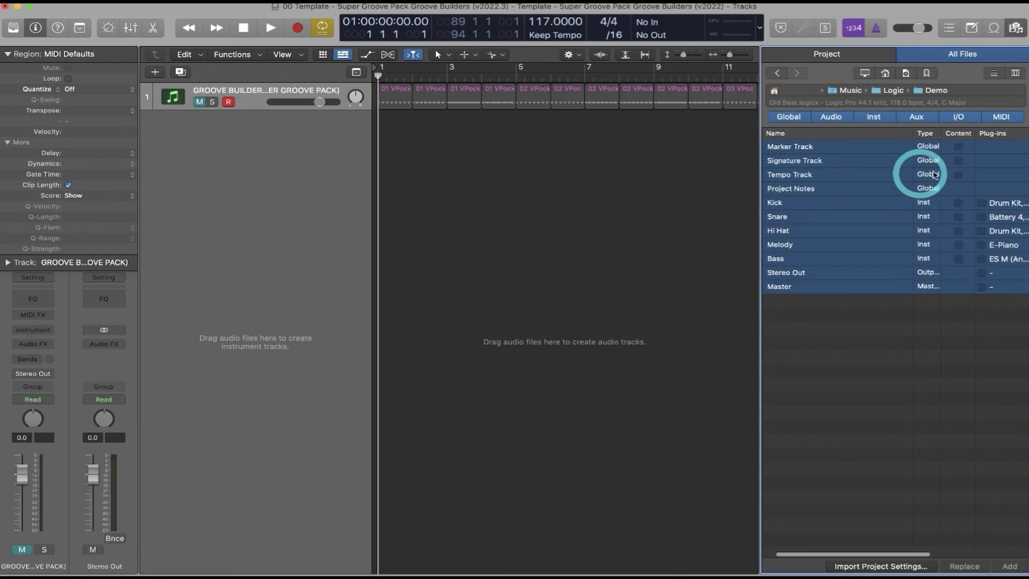
{"action": "left_click", "coordinate": [956, 155]}
{"action": "scroll", "coordinate": [951, 214], "scroll_direction": "right", "scroll_amount": 3}
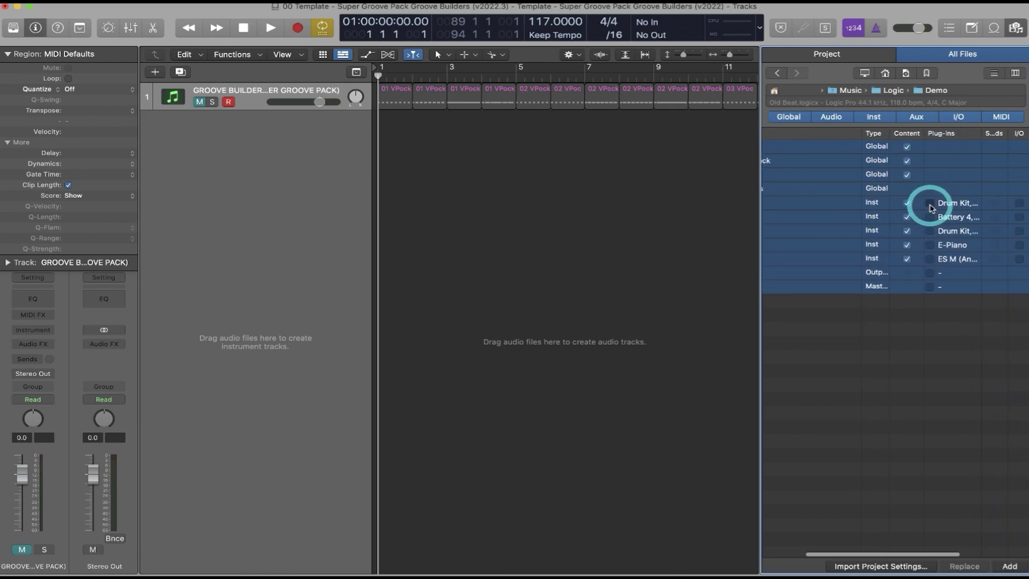
{"action": "left_click", "coordinate": [932, 207]}
{"action": "left_click", "coordinate": [974, 204]}
{"action": "scroll", "coordinate": [973, 204], "scroll_direction": "right", "scroll_amount": 2}
{"action": "left_click", "coordinate": [959, 204]}
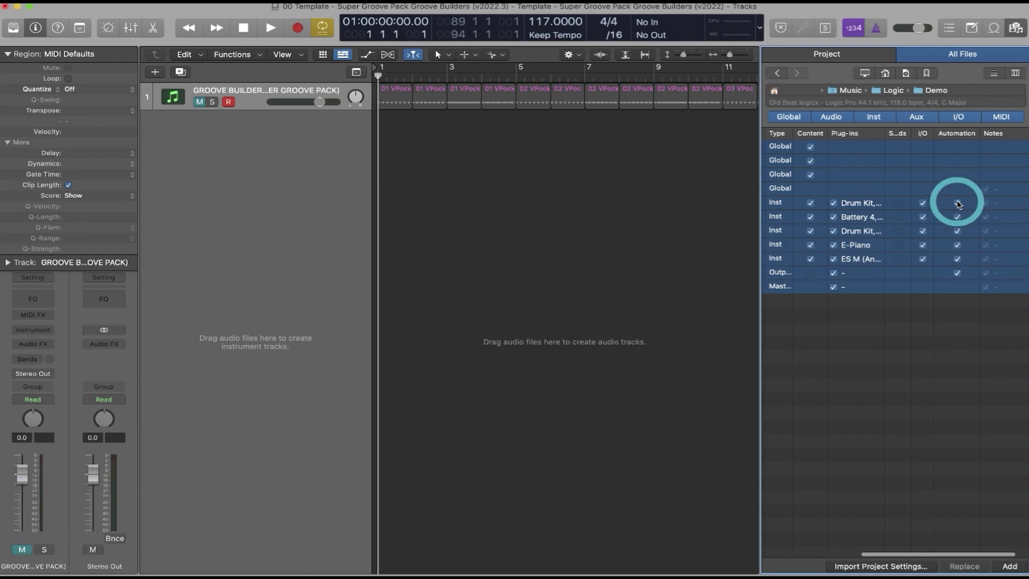
{"action": "scroll", "coordinate": [959, 204], "scroll_direction": "right", "scroll_amount": 1}
{"action": "left_click", "coordinate": [1010, 566]}
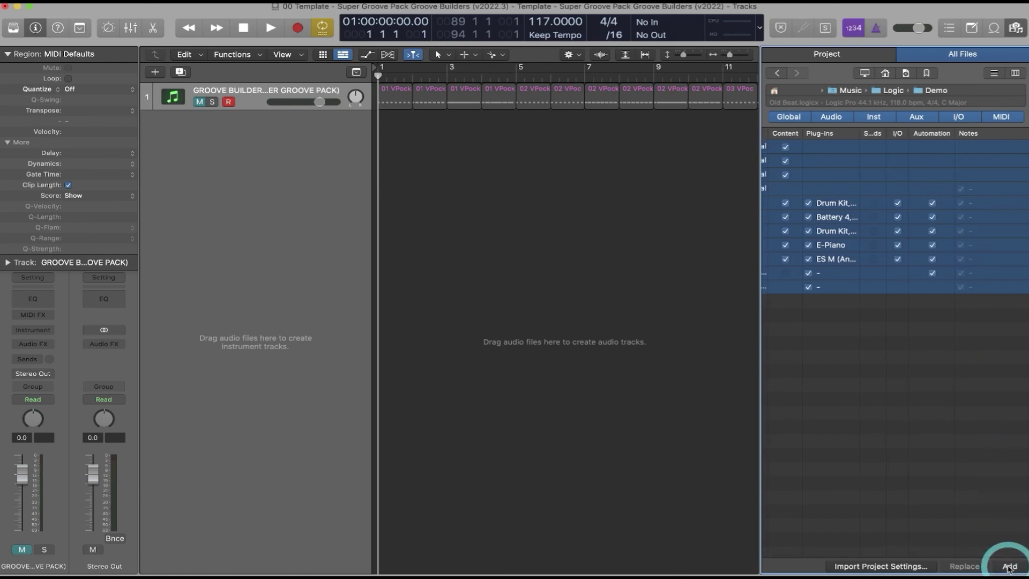
{"action": "left_click", "coordinate": [629, 292]}
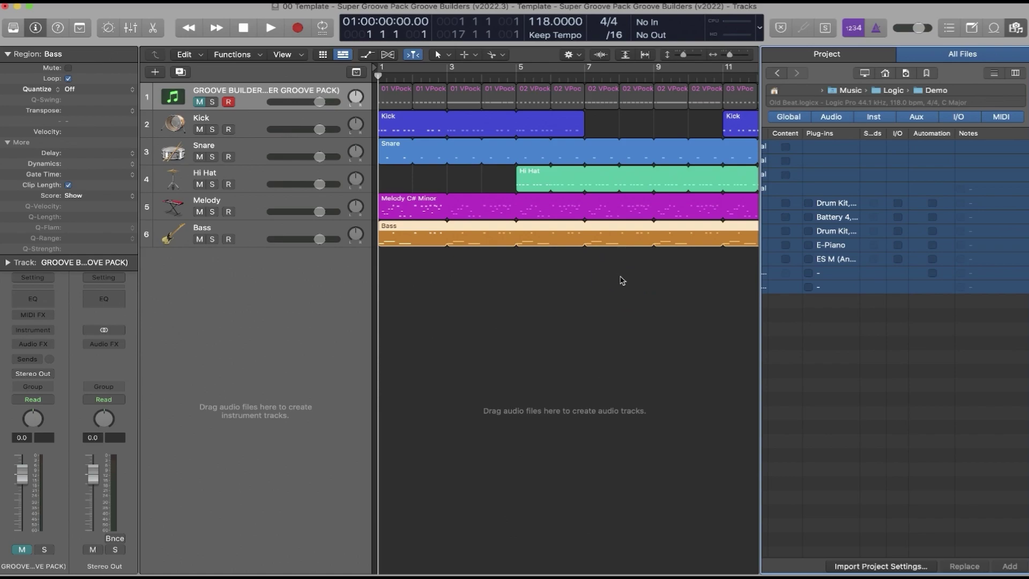
- Close the file browser and view the Kick, Hi Hat and Snare region notes in the Piano Roll
{"action": "left_click", "coordinate": [1015, 28]}
{"action": "left_click", "coordinate": [542, 170]}
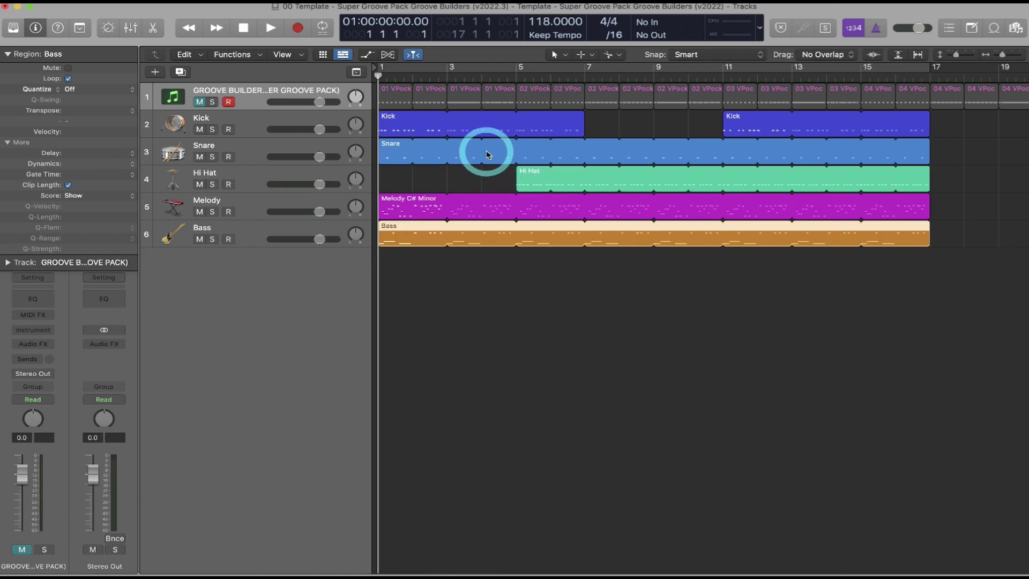
{"action": "double_click", "coordinate": [415, 131]}
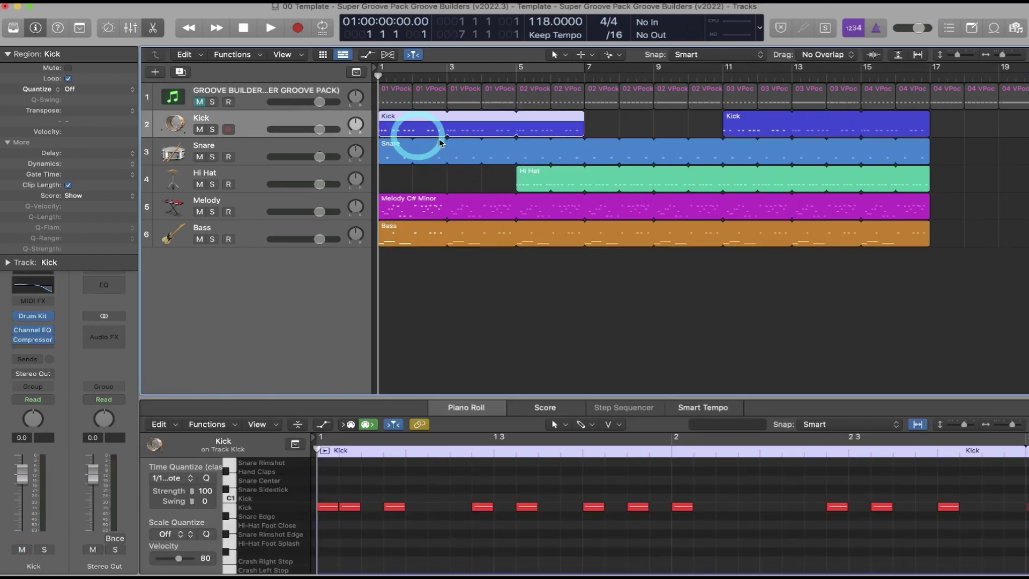
{"action": "left_click", "coordinate": [741, 125]}
{"action": "left_click", "coordinate": [529, 182]}
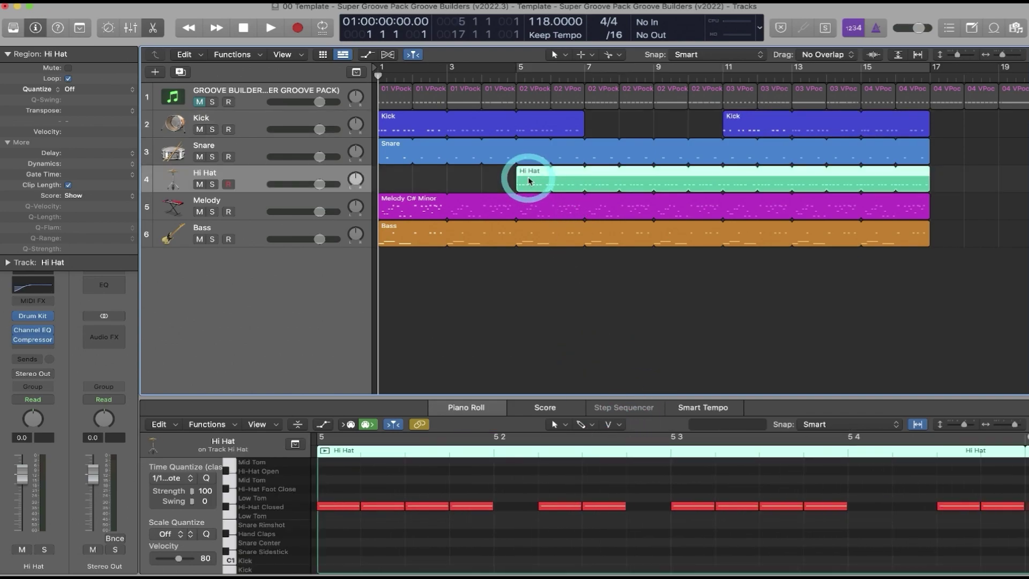
{"action": "left_click", "coordinate": [401, 144]}
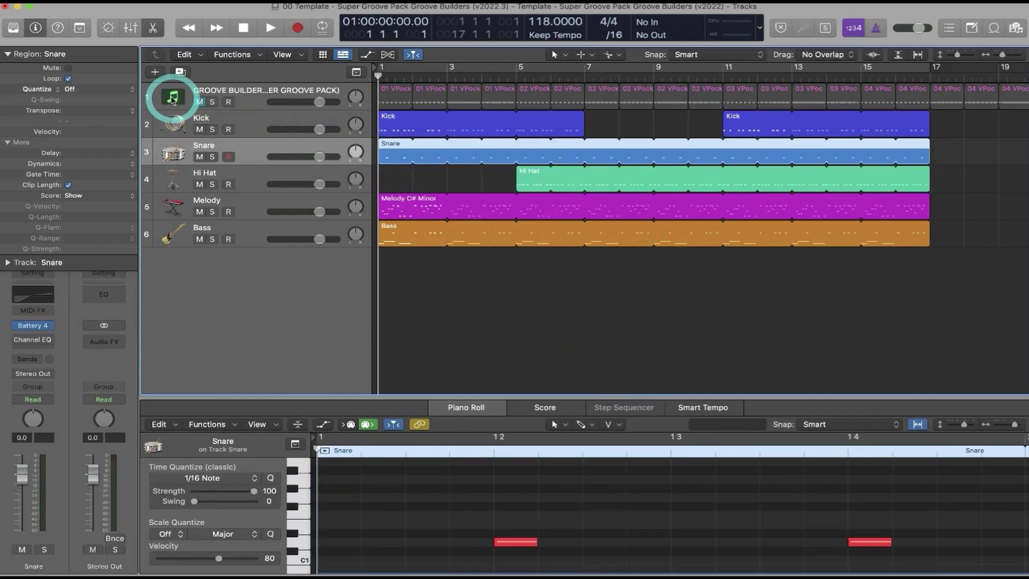
{"action": "left_click", "coordinate": [110, 88]}
{"action": "scroll", "coordinate": [183, 413], "scroll_direction": "down", "scroll_amount": 10}
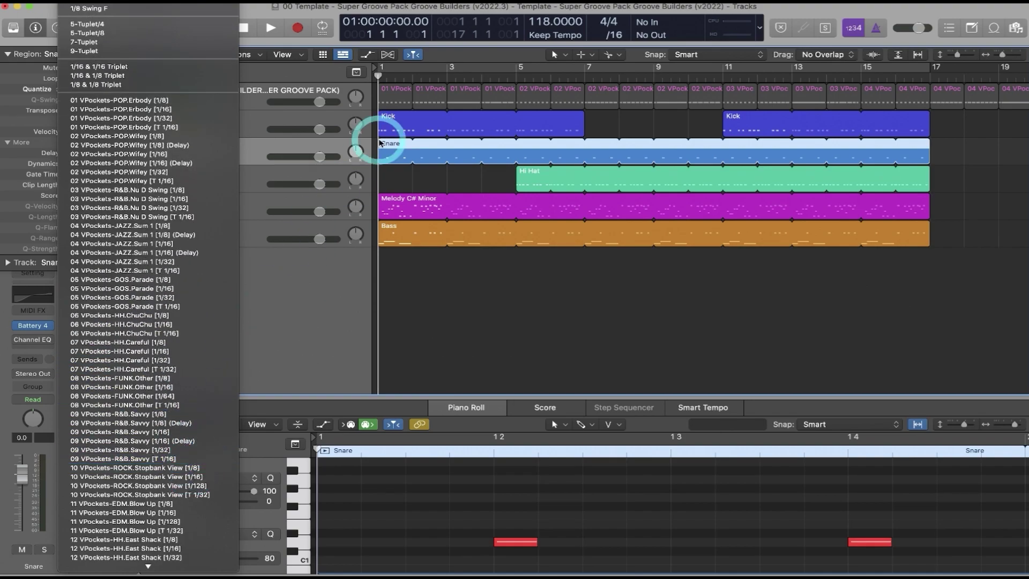
- Quantize the two Kick regions to the VPockets POP.Erbody 1/16 and JAZZ.Sum 1 grooves
{"action": "left_click", "coordinate": [391, 114]}
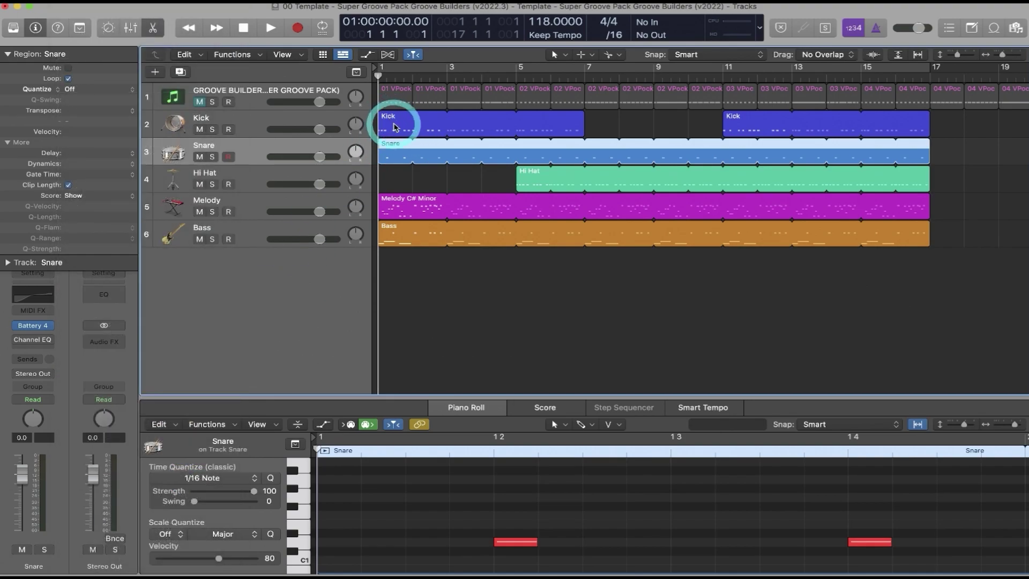
{"action": "left_click", "coordinate": [390, 115]}
{"action": "left_click", "coordinate": [104, 94]}
{"action": "scroll", "coordinate": [145, 294], "scroll_direction": "down", "scroll_amount": 5}
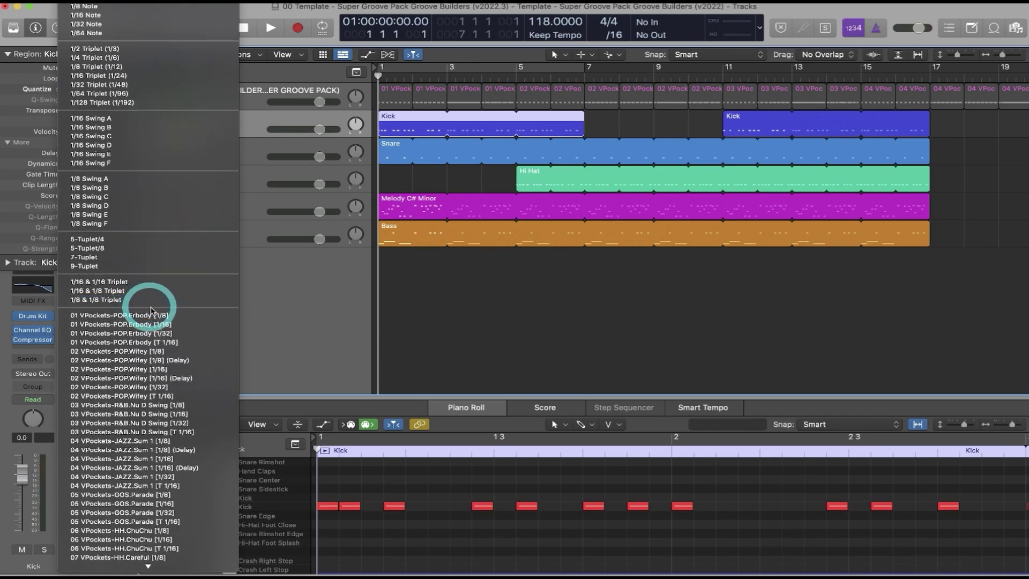
{"action": "left_click", "coordinate": [160, 324]}
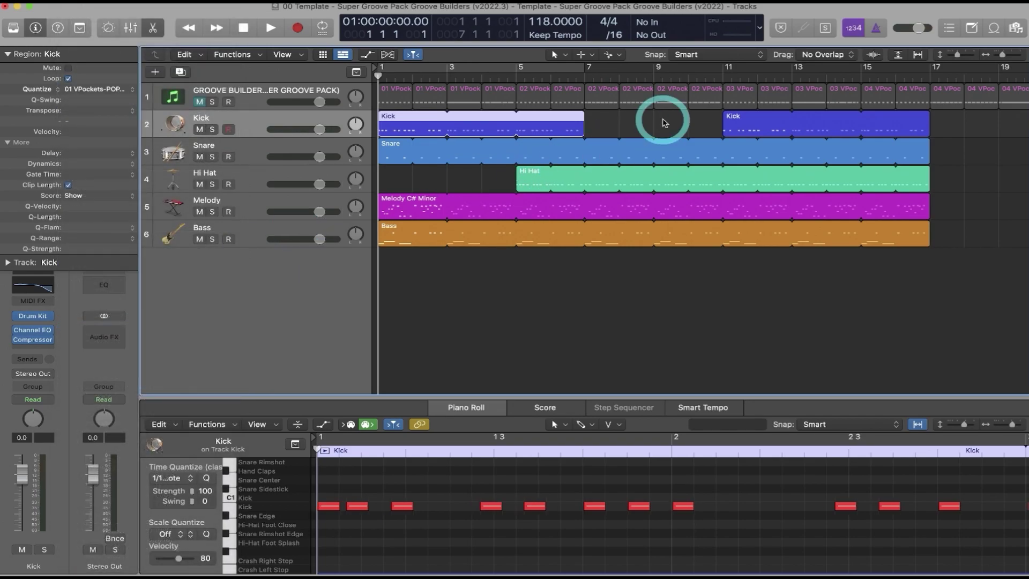
{"action": "left_click", "coordinate": [731, 117]}
{"action": "left_click", "coordinate": [104, 90]}
{"action": "scroll", "coordinate": [134, 241], "scroll_direction": "down", "scroll_amount": 5}
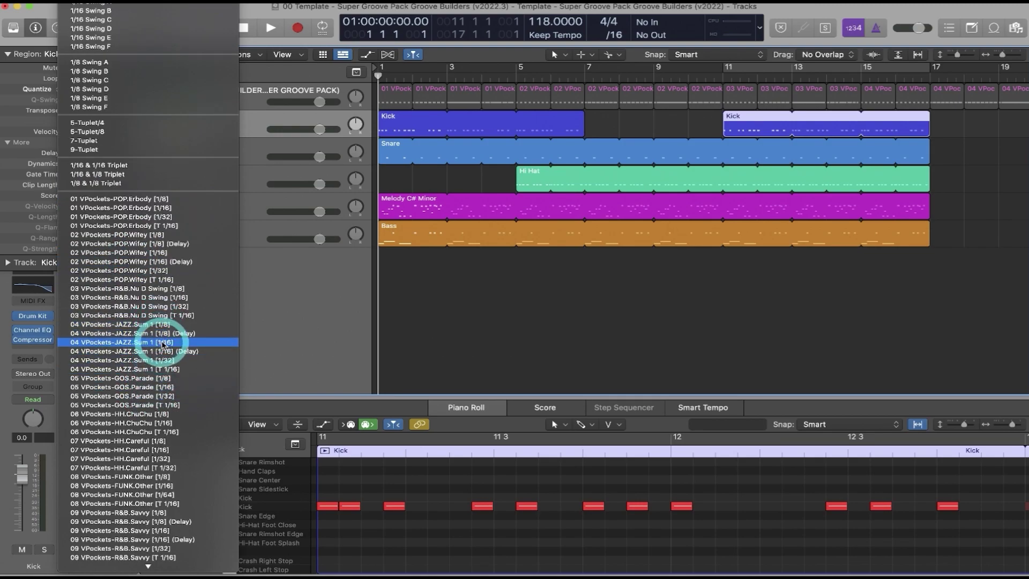
{"action": "left_click", "coordinate": [158, 349]}
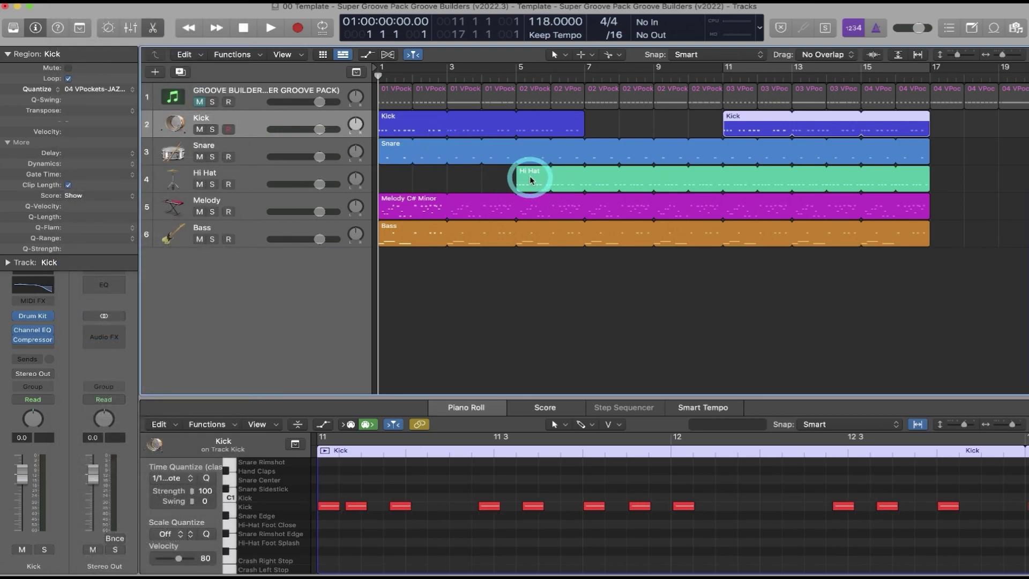
- Quantize the Hi Hat region to the VPockets JAZZ.Sum 1 groove with Q-Velocity +56%
{"action": "left_click", "coordinate": [529, 175]}
{"action": "left_click", "coordinate": [93, 89]}
{"action": "scroll", "coordinate": [182, 348], "scroll_direction": "down", "scroll_amount": 10}
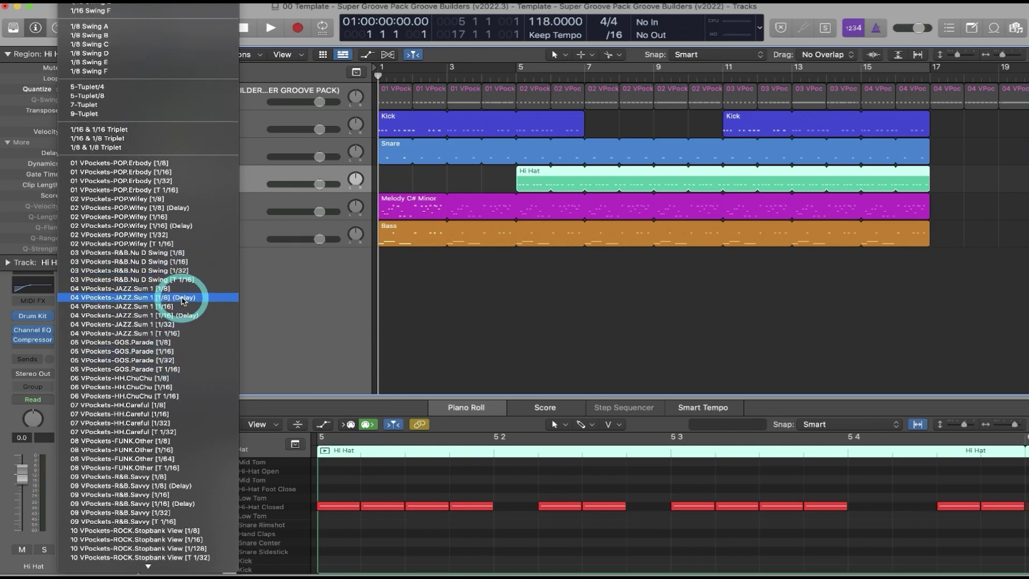
{"action": "left_click", "coordinate": [174, 315]}
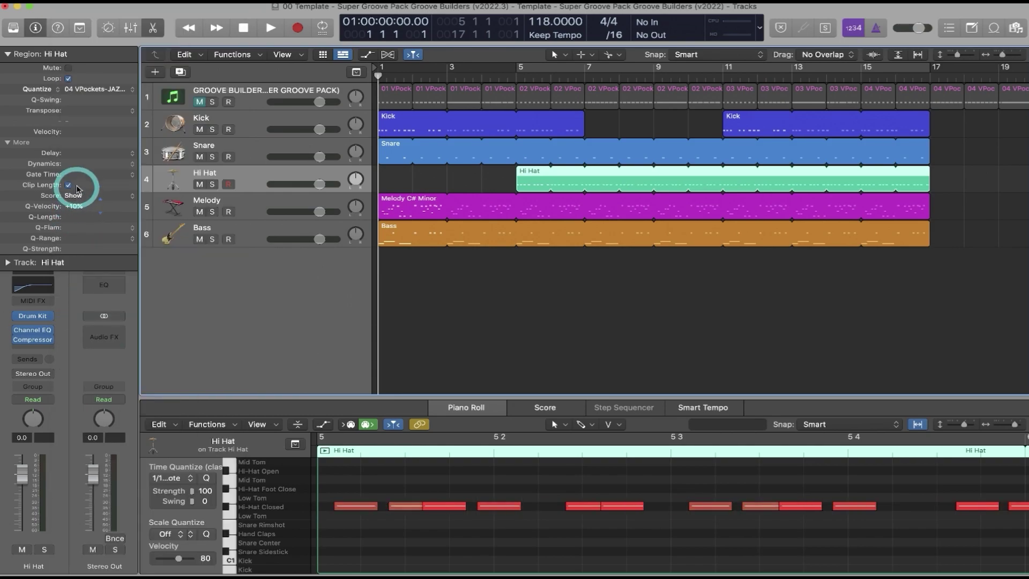
{"action": "left_click_drag", "start_coordinate": [75, 205], "coordinate": [87, 108]}
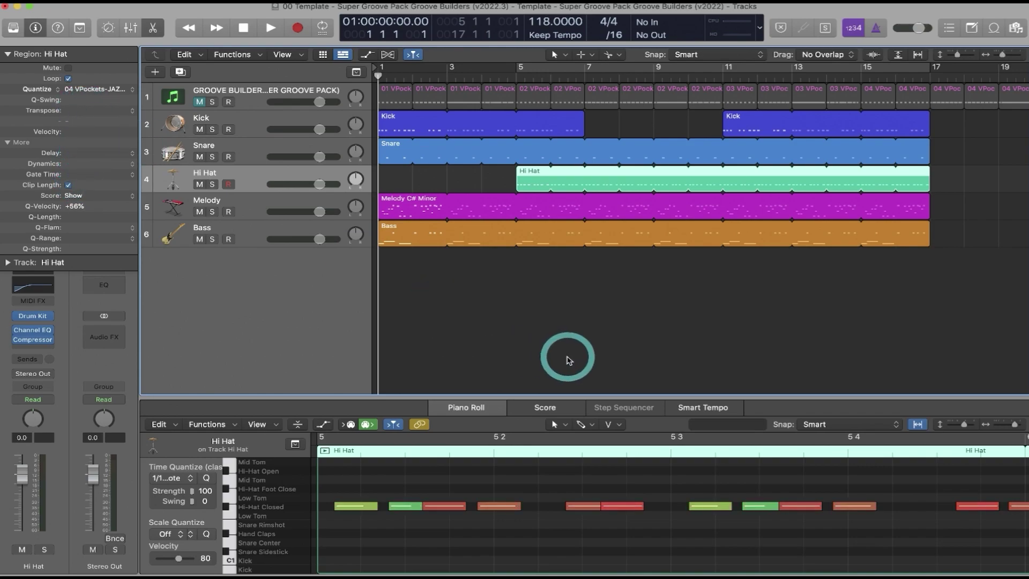
- Give the Melody C# Minor region 16 VPockets-CTRY.Boots 1/16 groove quantize at 42% Q-Strength
{"action": "left_click", "coordinate": [409, 210]}
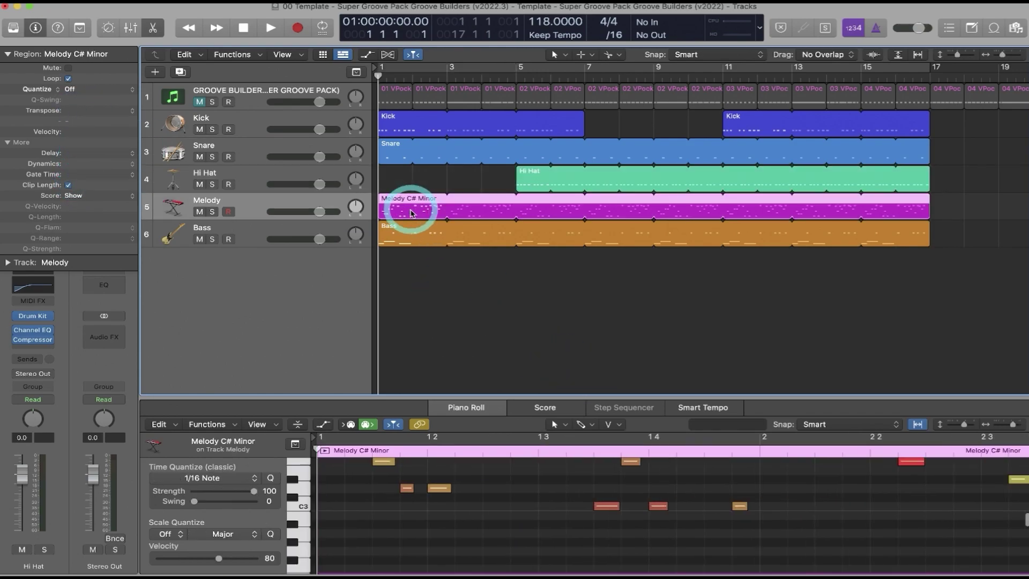
{"action": "left_click", "coordinate": [96, 89]}
{"action": "scroll", "coordinate": [178, 411], "scroll_direction": "down", "scroll_amount": 15}
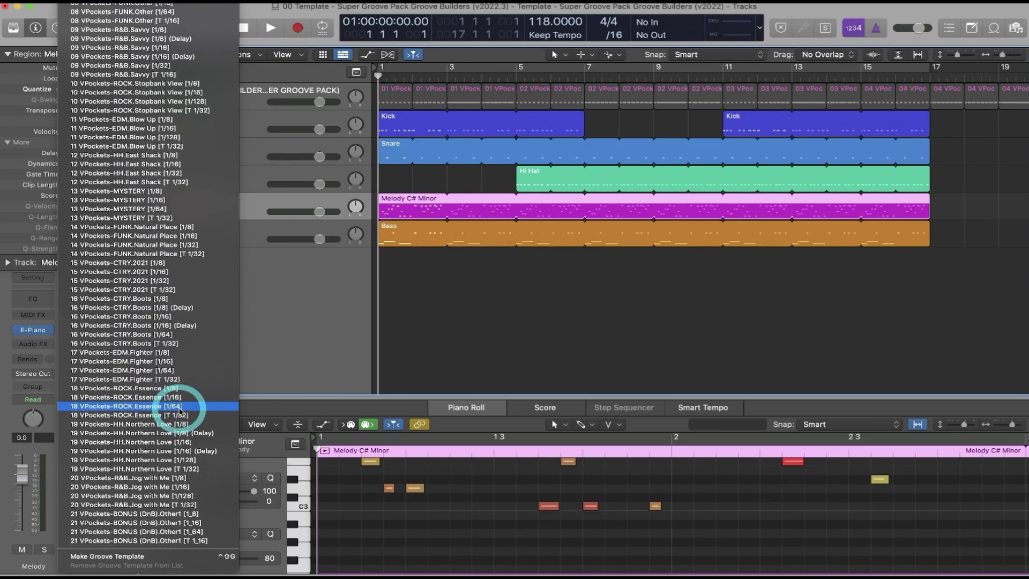
{"action": "left_click", "coordinate": [168, 316]}
{"action": "left_click_drag", "start_coordinate": [81, 246], "coordinate": [82, 248]}
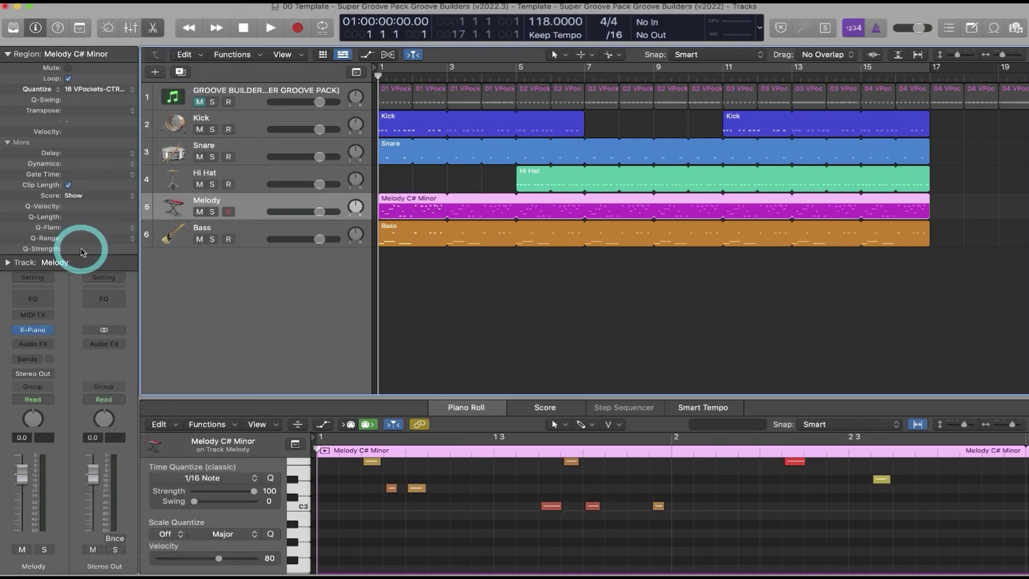
{"action": "left_click", "coordinate": [308, 278]}
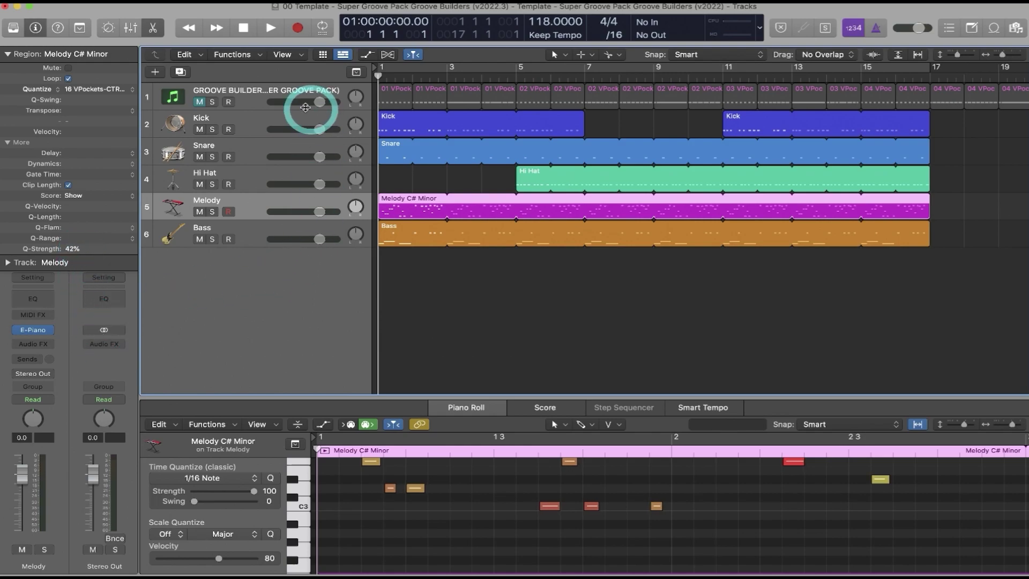
{"action": "left_click", "coordinate": [250, 96]}
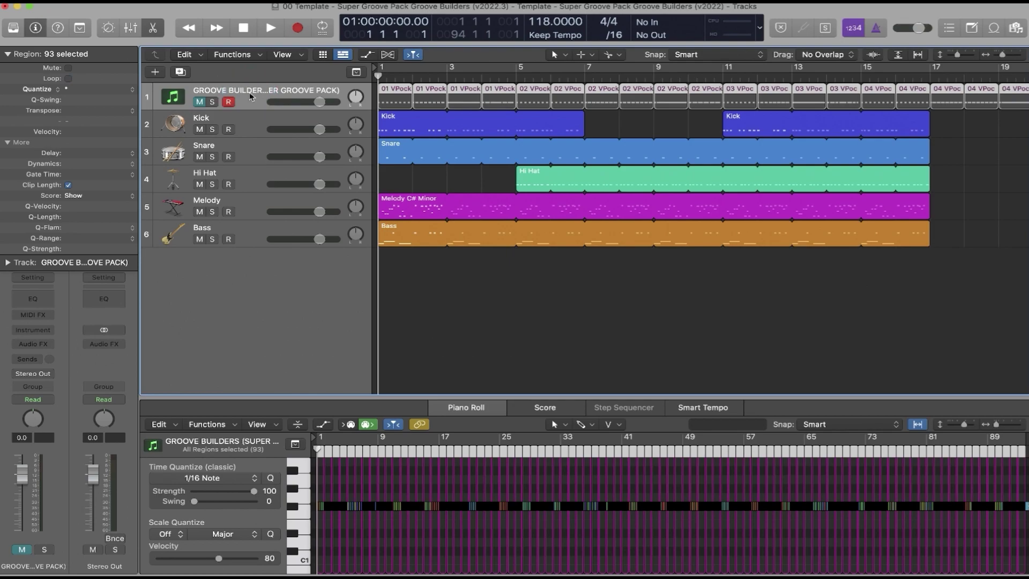
- Hide the GROOVE BUILDER track using its right-click menu
{"action": "right_click", "coordinate": [250, 96]}
{"action": "left_click", "coordinate": [317, 208]}
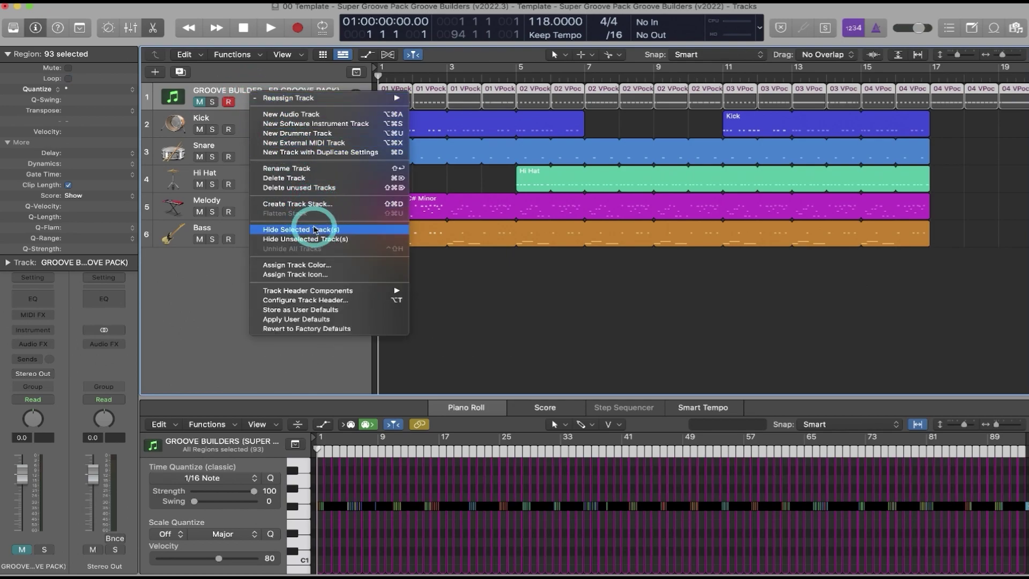
{"action": "left_click", "coordinate": [315, 230]}
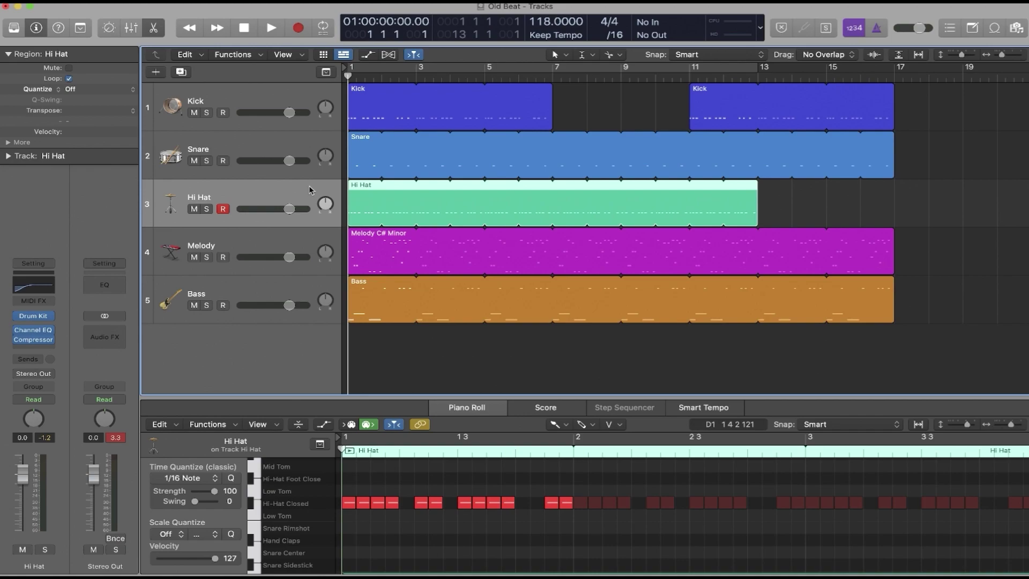
- Float the Hi Hat Region inspector with Option-R, leave Quantize Off, and show the All Files browser
{"action": "left_click", "coordinate": [318, 197]}
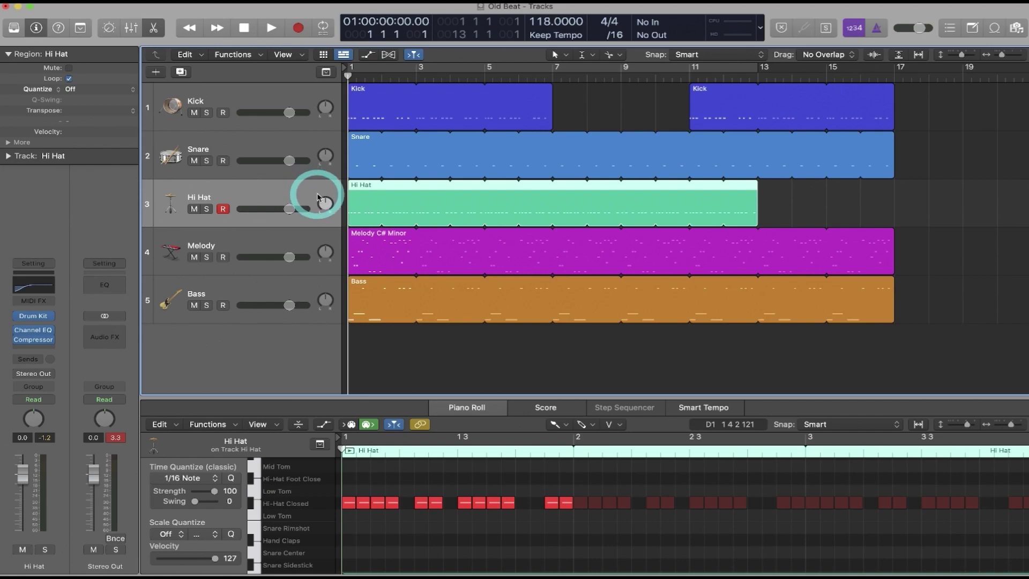
{"action": "key", "text": "alt+r"}
{"action": "left_click", "coordinate": [300, 136]}
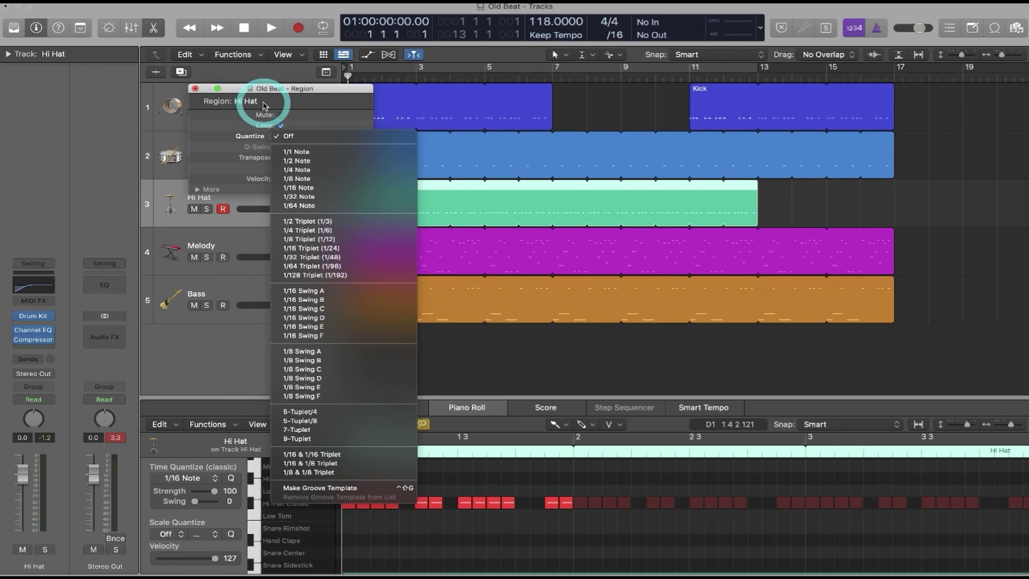
{"action": "left_click", "coordinate": [271, 87]}
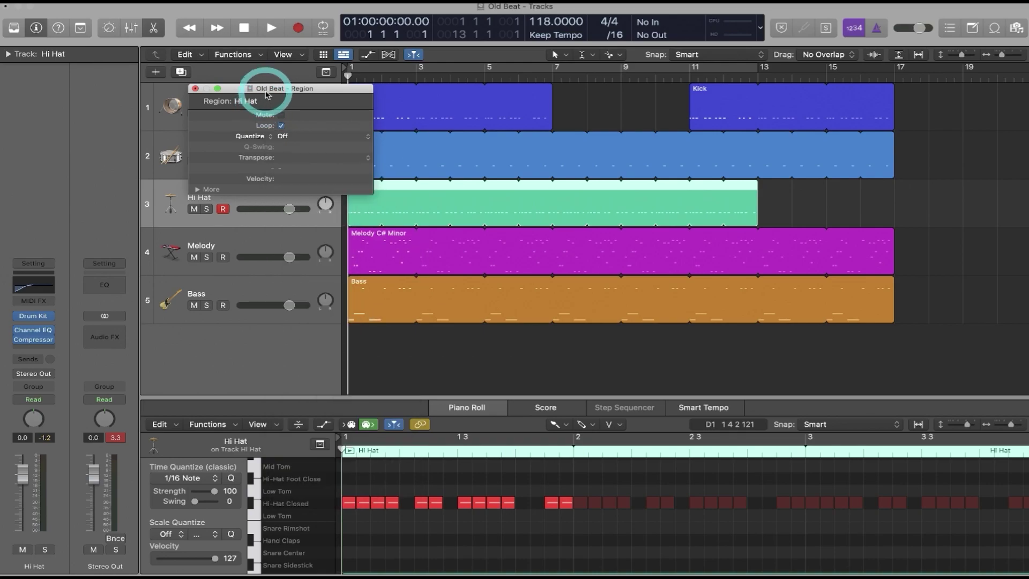
{"action": "left_click", "coordinate": [1016, 31]}
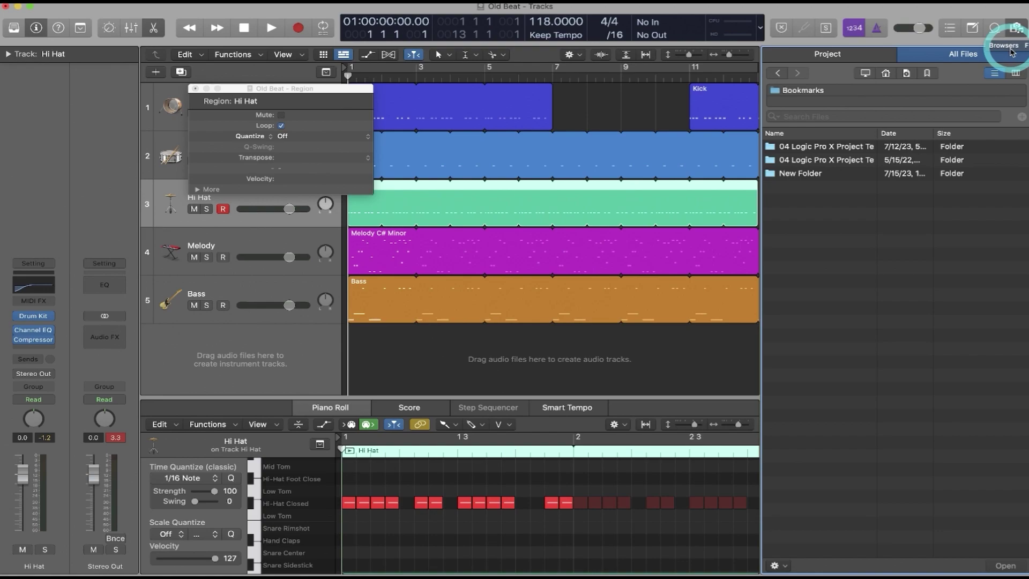
- Drag the Boom Bap groove collection from Finder into the browser and open 05 Actual Groove Builders
{"action": "mouse_move", "coordinate": [254, 544]}
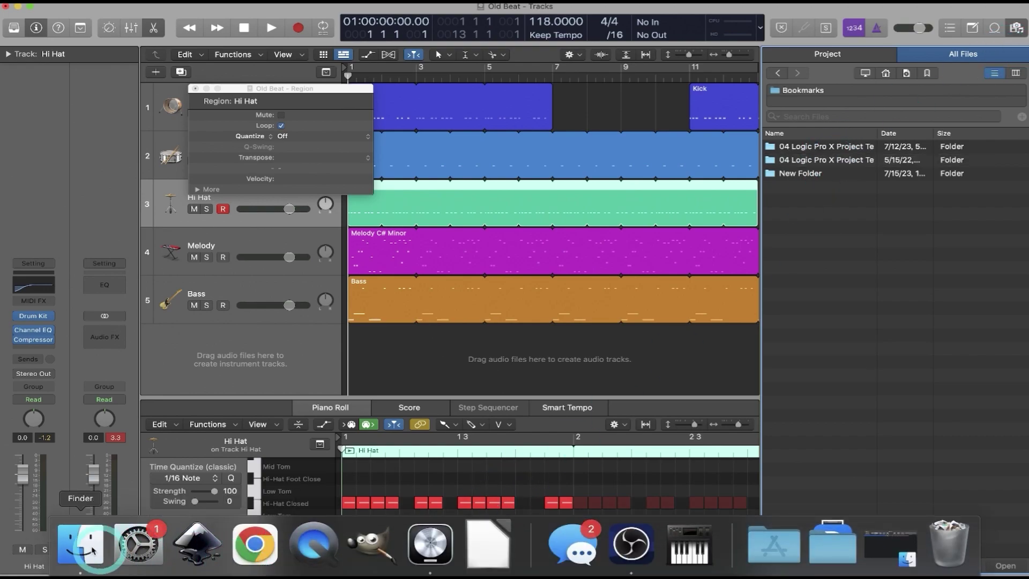
{"action": "left_click", "coordinate": [75, 547]}
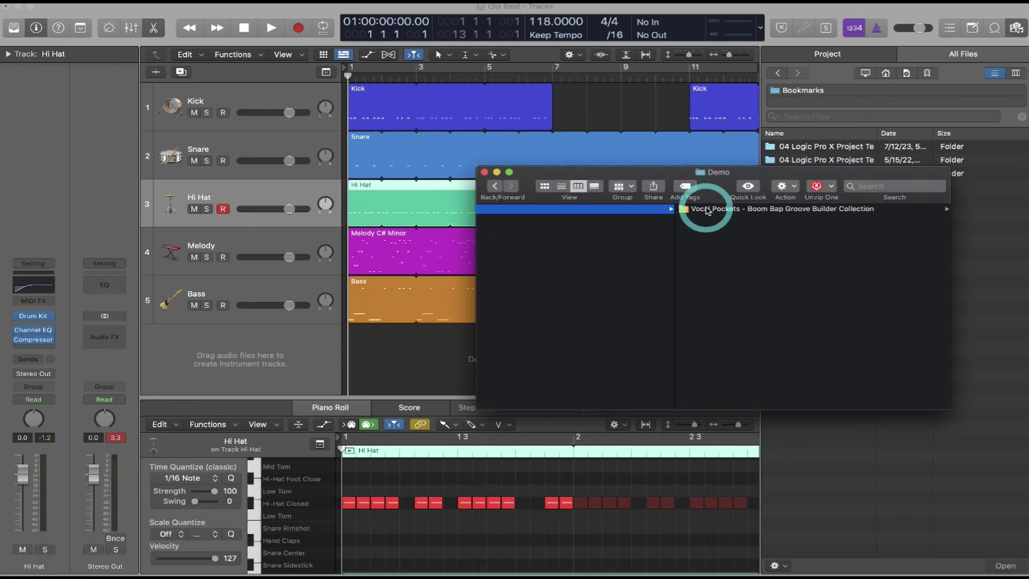
{"action": "left_click_drag", "start_coordinate": [663, 208], "coordinate": [937, 194]}
{"action": "left_click", "coordinate": [876, 134]}
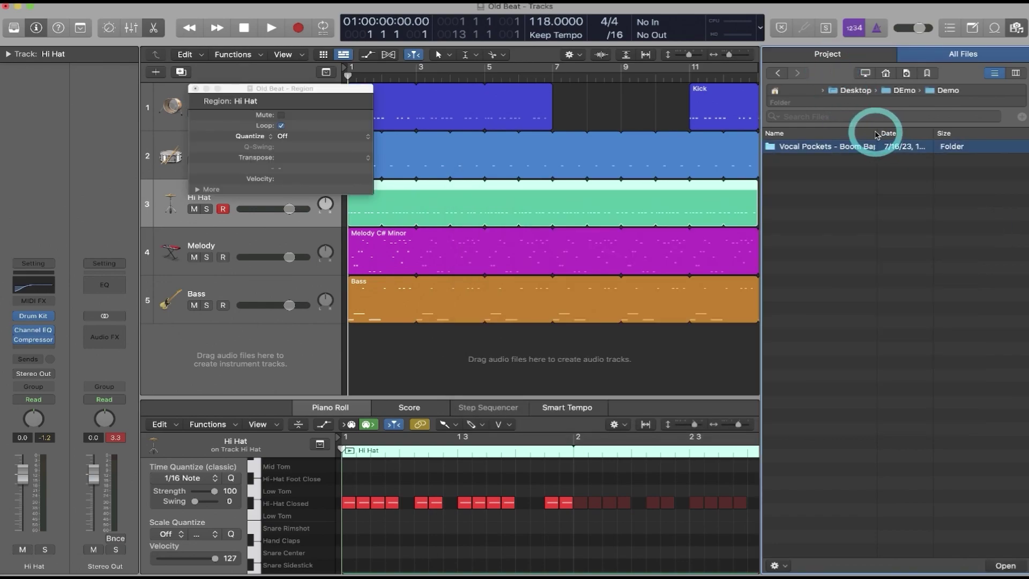
{"action": "double_click", "coordinate": [831, 146]}
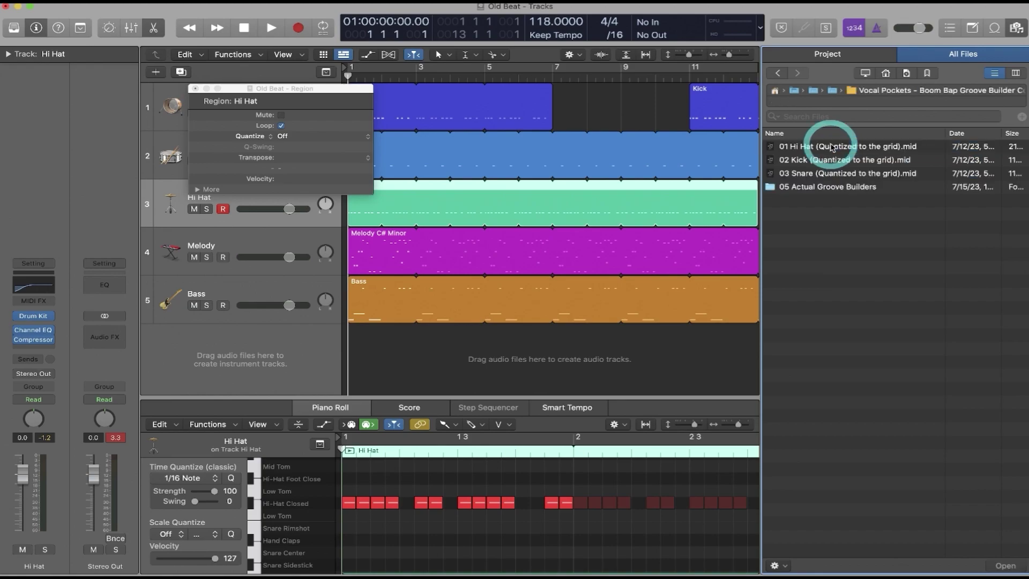
{"action": "double_click", "coordinate": [822, 187]}
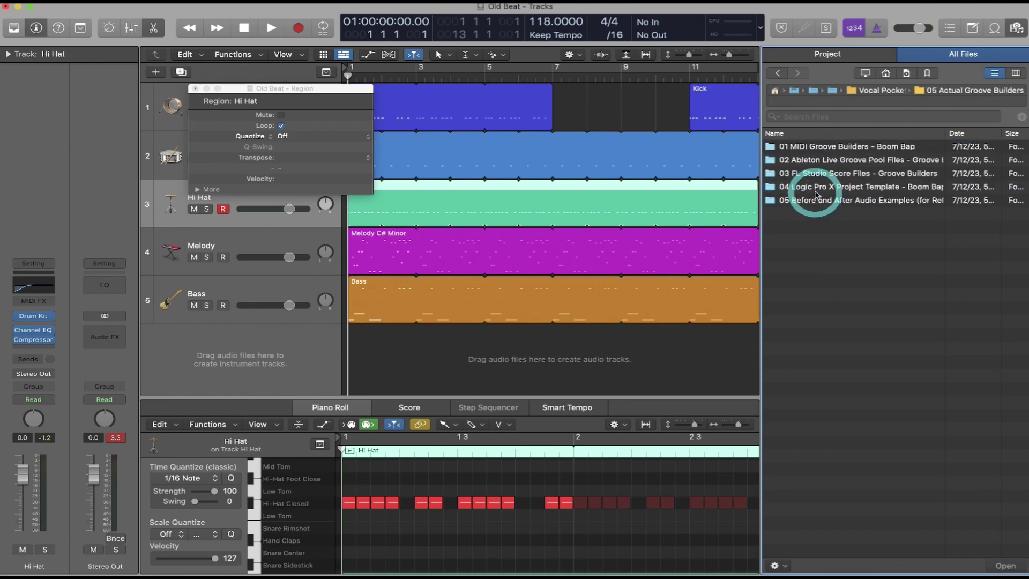
{"action": "left_click", "coordinate": [818, 188]}
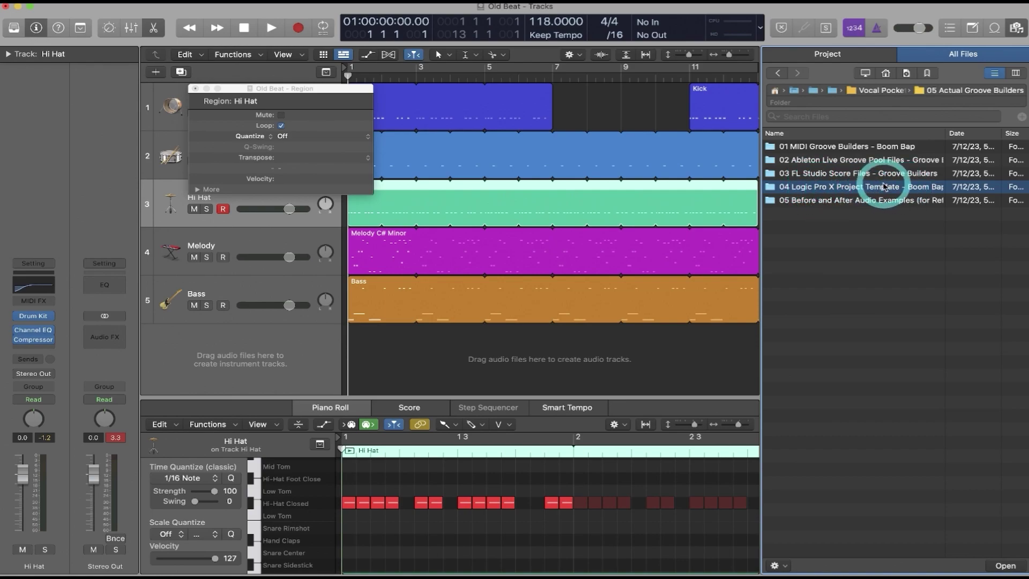
- Bookmark the 04 Logic Pro X Project Template - Boom Bap folder and list the Bookmarks
{"action": "right_click", "coordinate": [851, 191]}
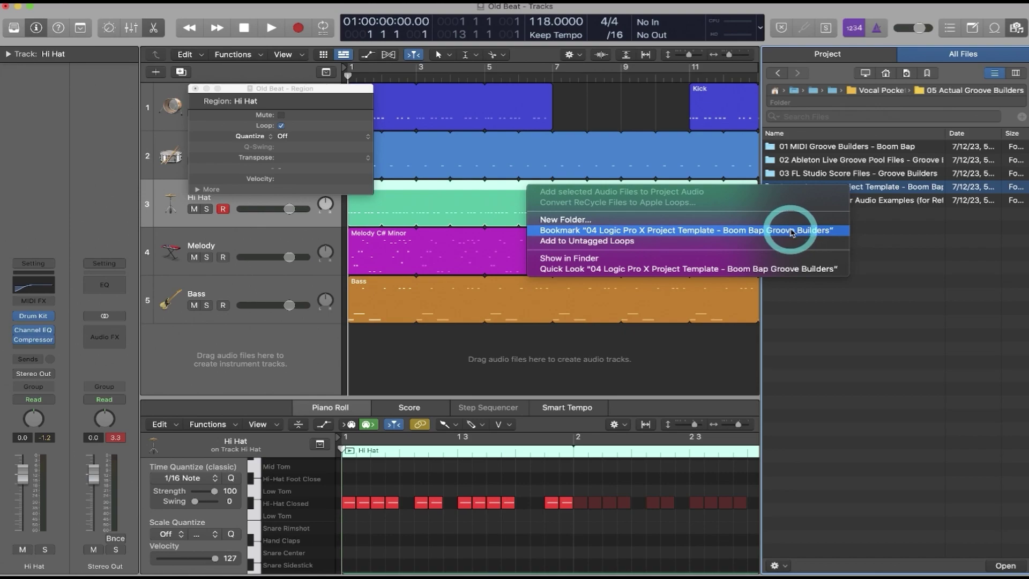
{"action": "left_click", "coordinate": [988, 299]}
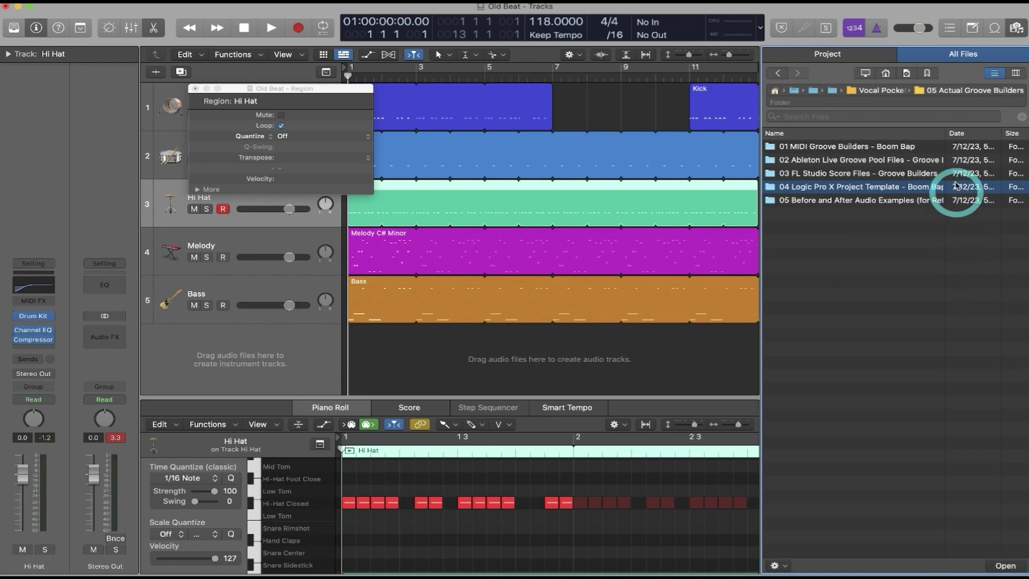
{"action": "left_click", "coordinate": [928, 75]}
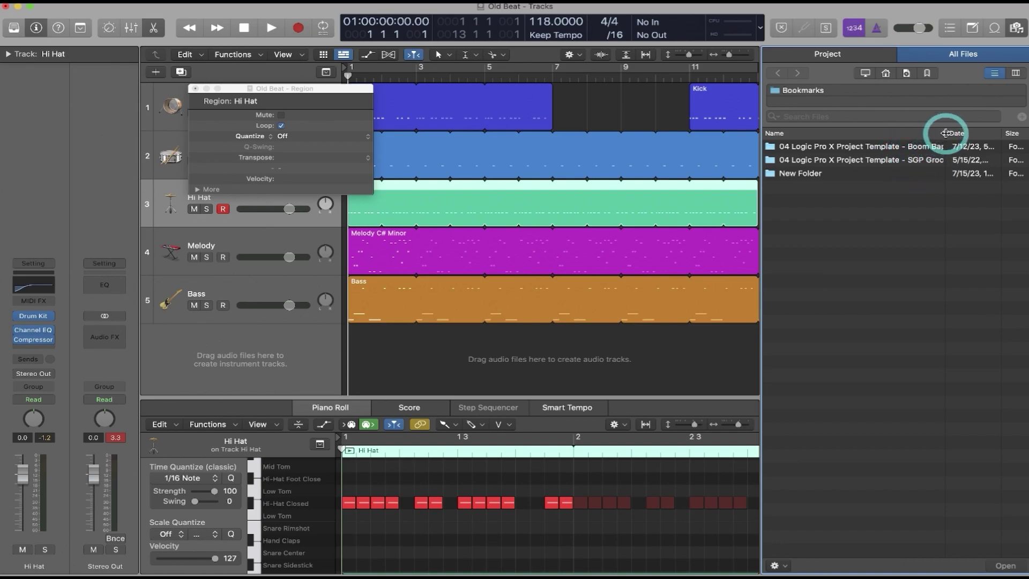
- Import the GROOVE BUILDER PACK BOOM BAP track's content from the Boom Bap template .logicx file
{"action": "left_click_drag", "start_coordinate": [944, 133], "coordinate": [1000, 133]}
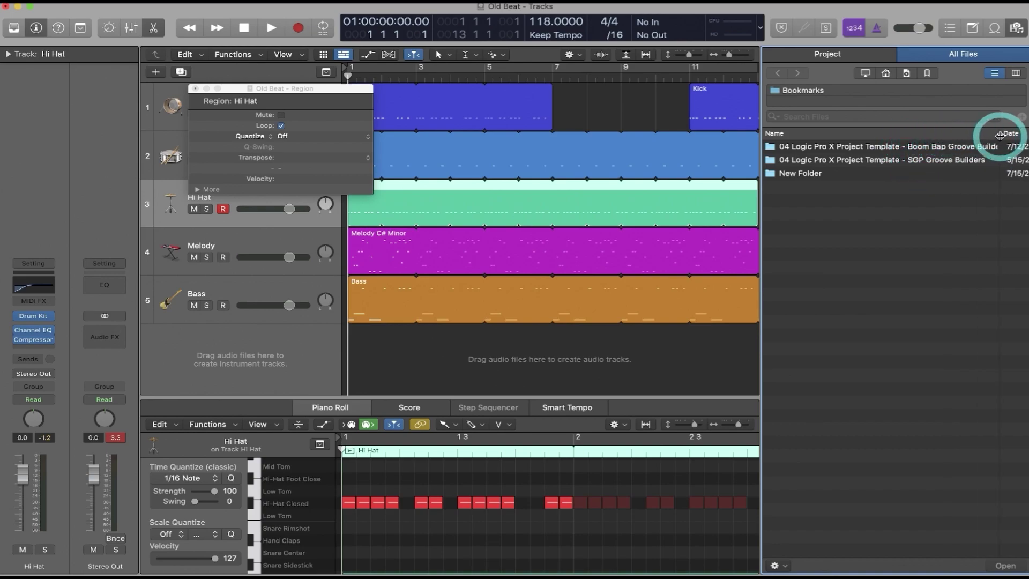
{"action": "double_click", "coordinate": [903, 148]}
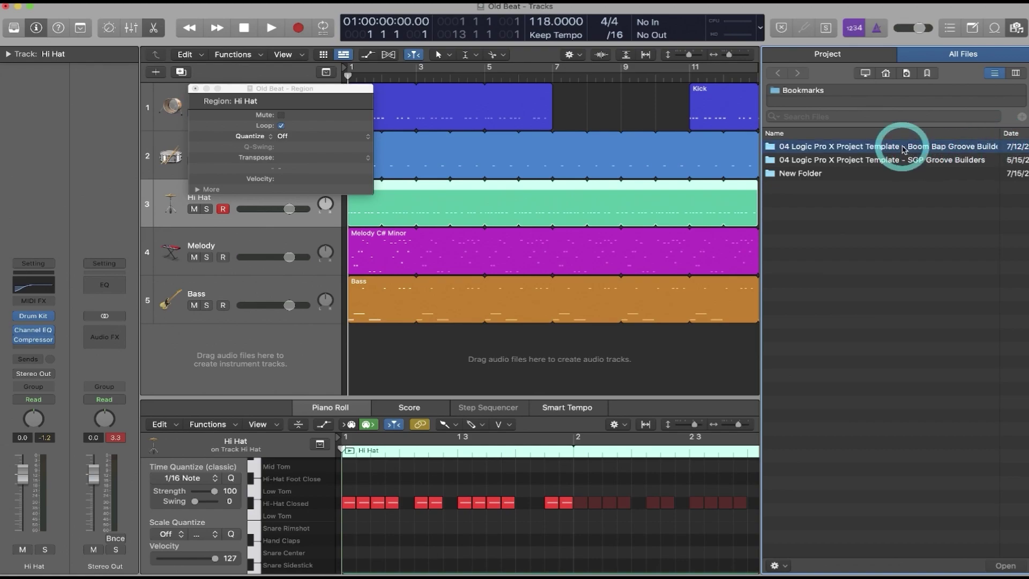
{"action": "left_click", "coordinate": [867, 148]}
{"action": "double_click", "coordinate": [866, 147]}
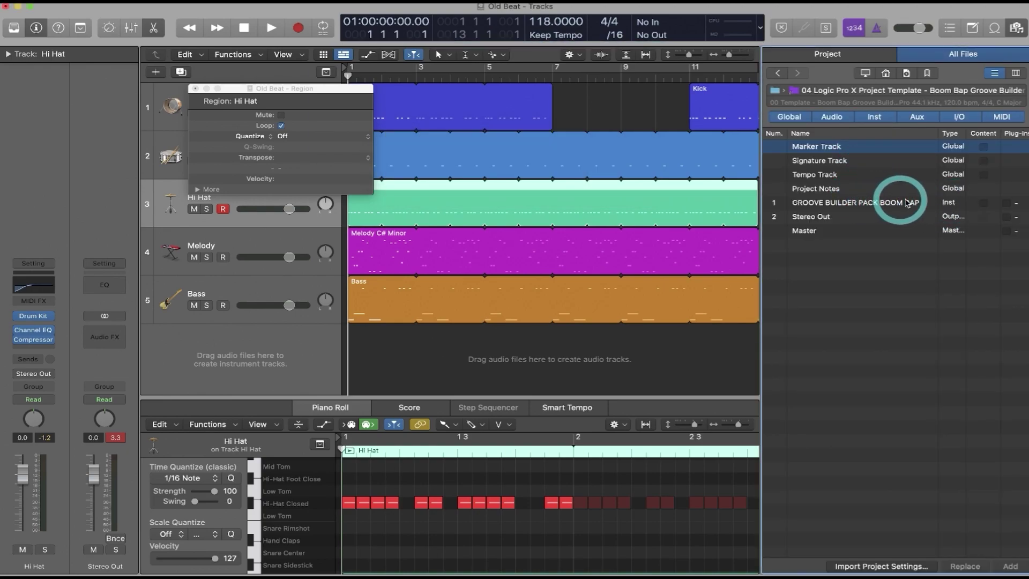
{"action": "left_click", "coordinate": [984, 203]}
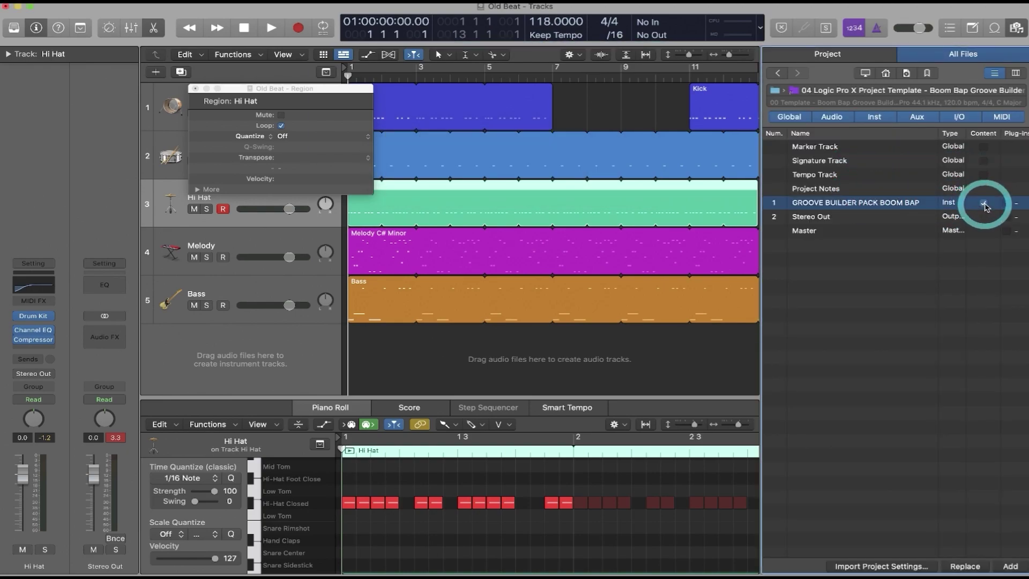
{"action": "left_click", "coordinate": [1011, 566]}
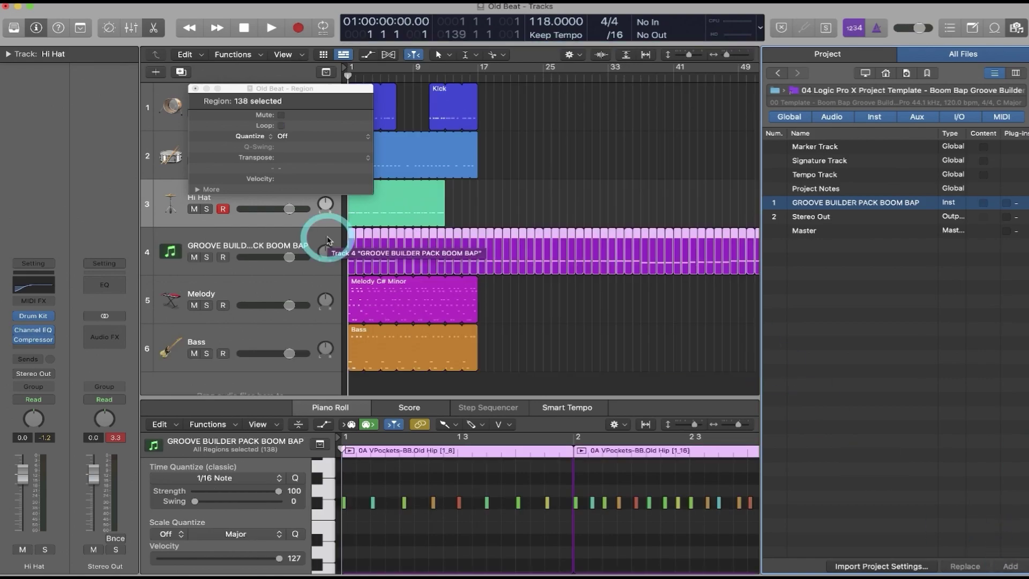
{"action": "left_click", "coordinate": [320, 242]}
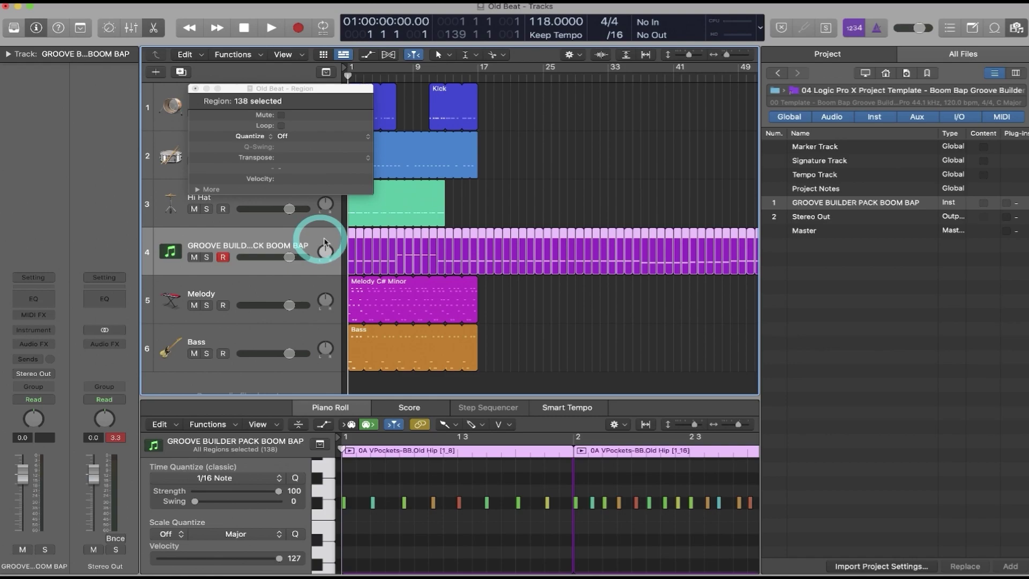
{"action": "key", "text": "super+Left"}
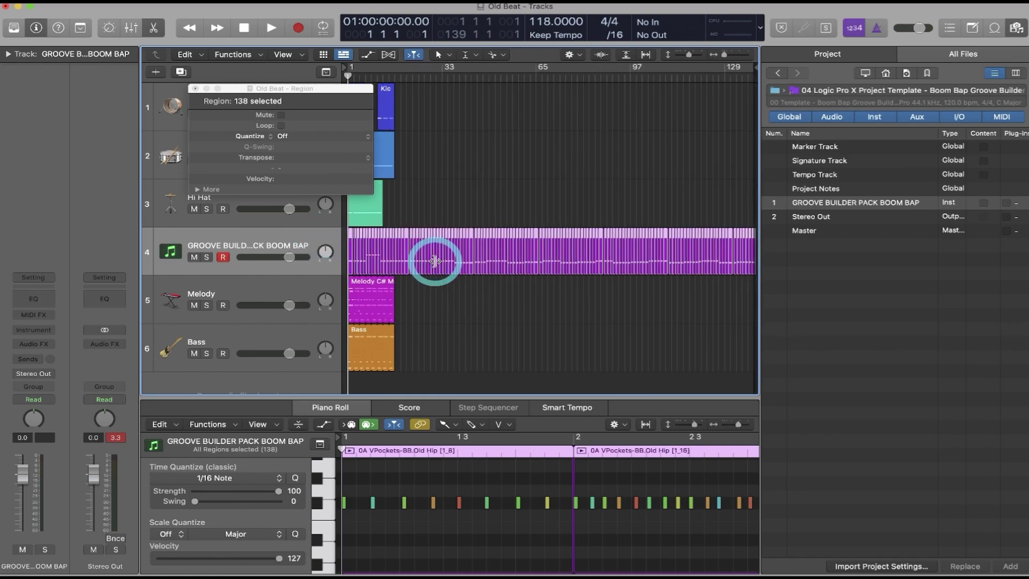
{"action": "left_click", "coordinate": [309, 138]}
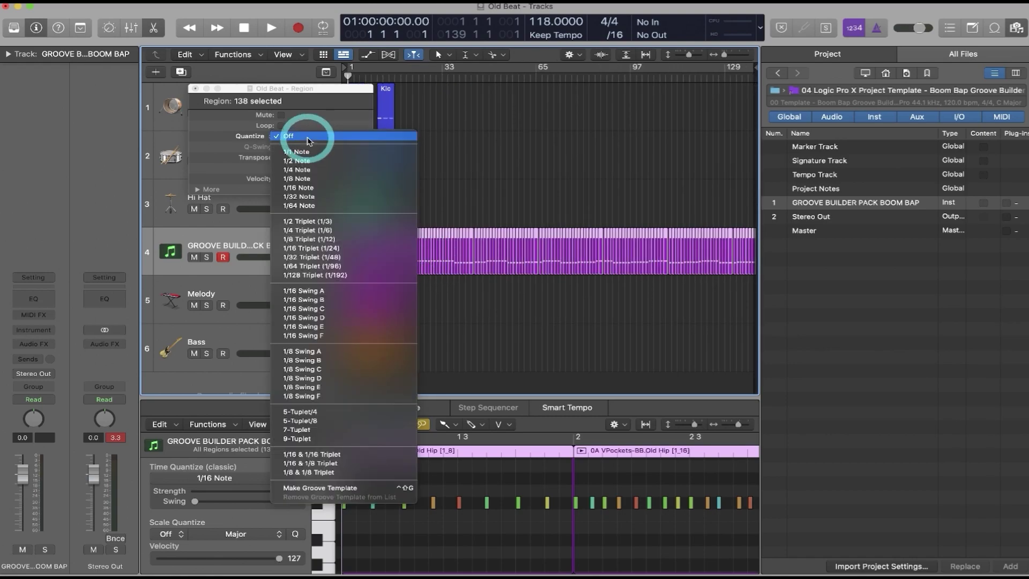
{"action": "left_click", "coordinate": [343, 488]}
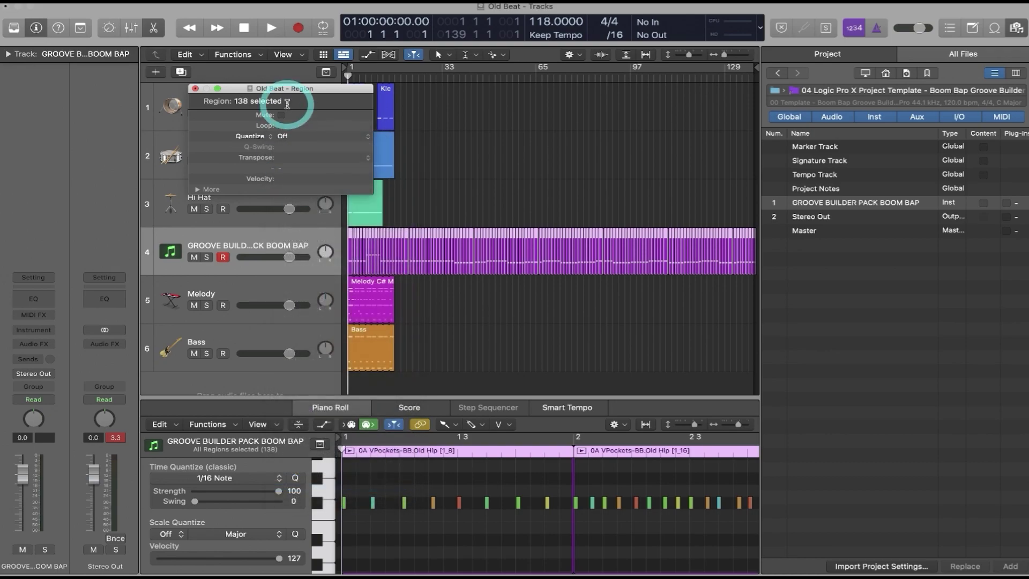
{"action": "left_click", "coordinate": [287, 135]}
{"action": "scroll", "coordinate": [368, 321], "scroll_direction": "down", "scroll_amount": 5}
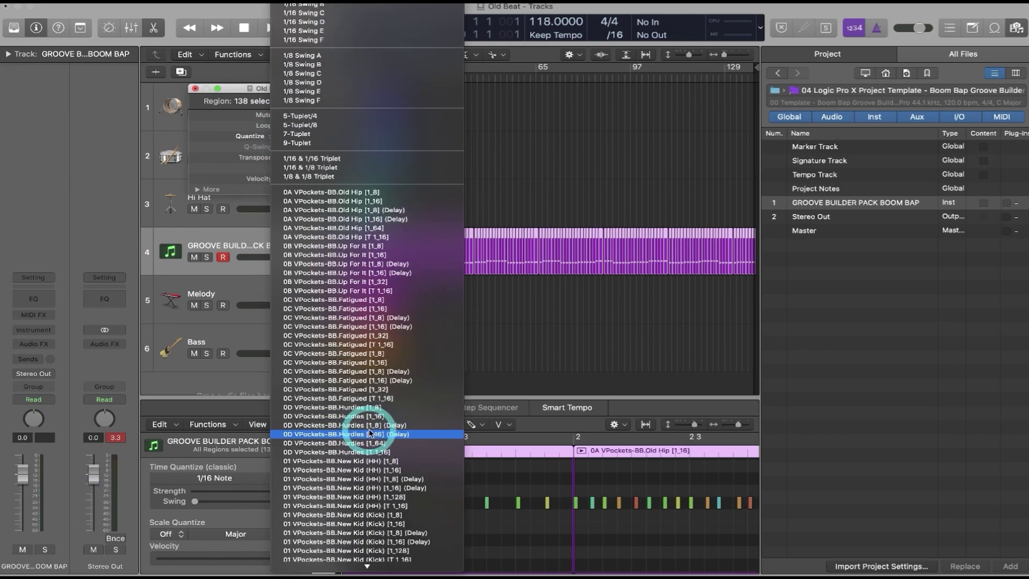
{"action": "scroll", "coordinate": [370, 432], "scroll_direction": "down", "scroll_amount": 8}
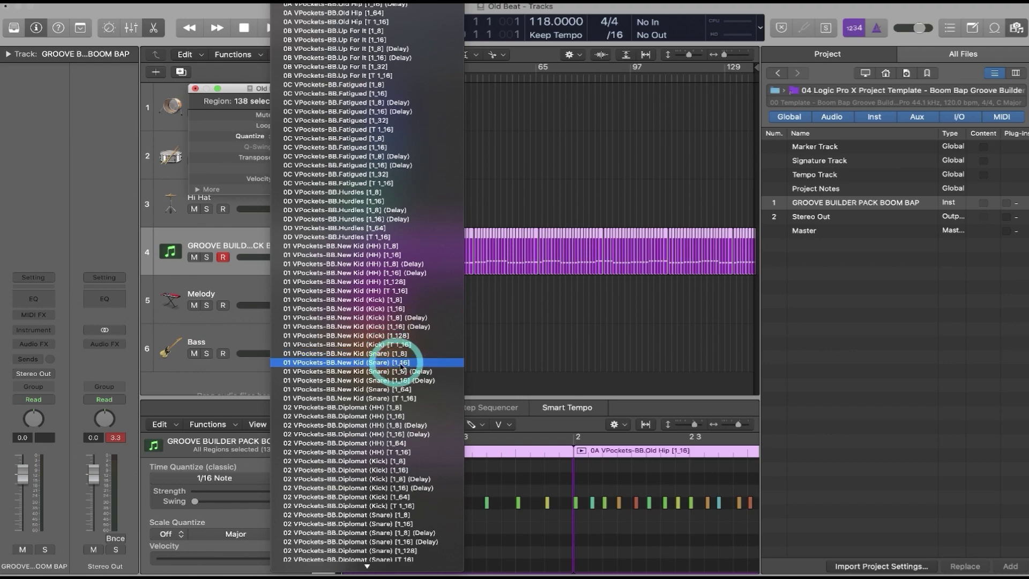
{"action": "left_click", "coordinate": [238, 235]}
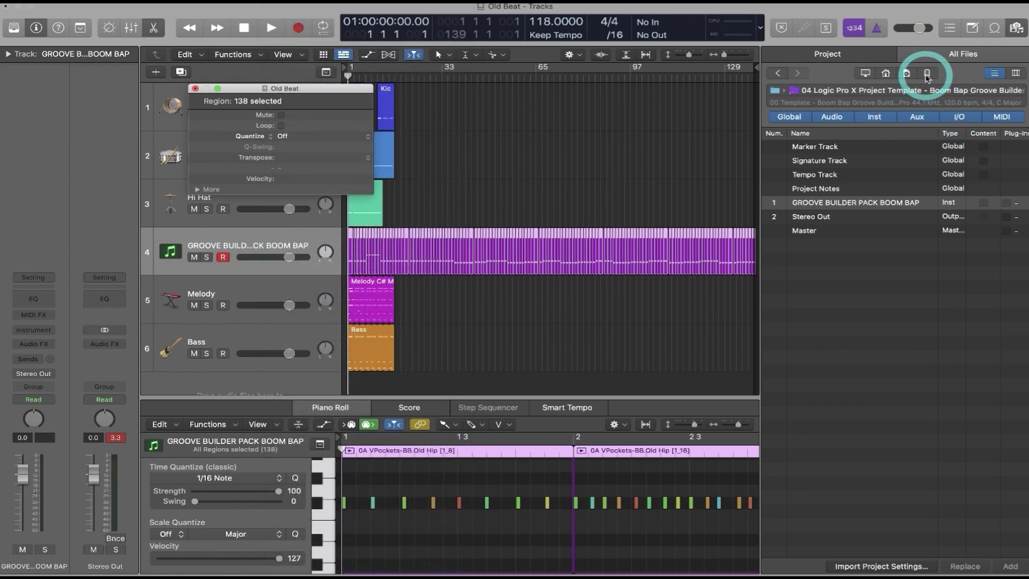
- Import the GROOVE BUILDERS (SUPER GROOVE PACK) track content from the SGP 00 Template project
{"action": "left_click", "coordinate": [927, 74]}
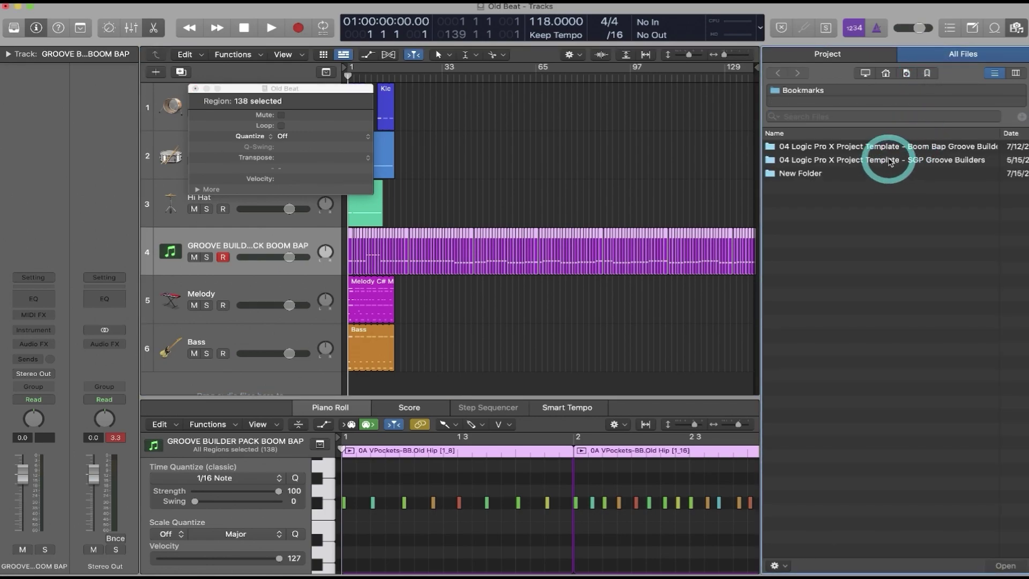
{"action": "double_click", "coordinate": [890, 162]}
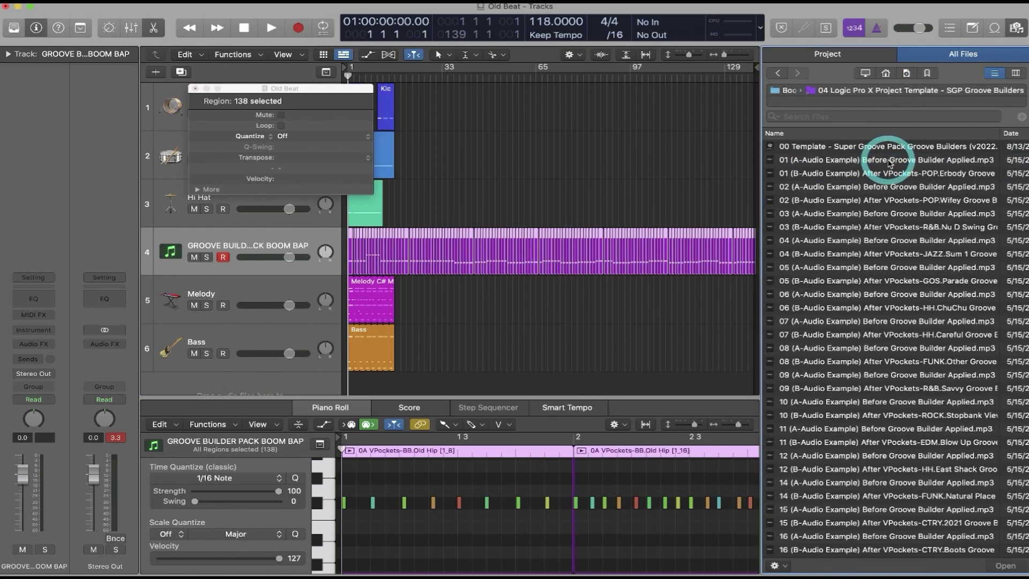
{"action": "double_click", "coordinate": [859, 151]}
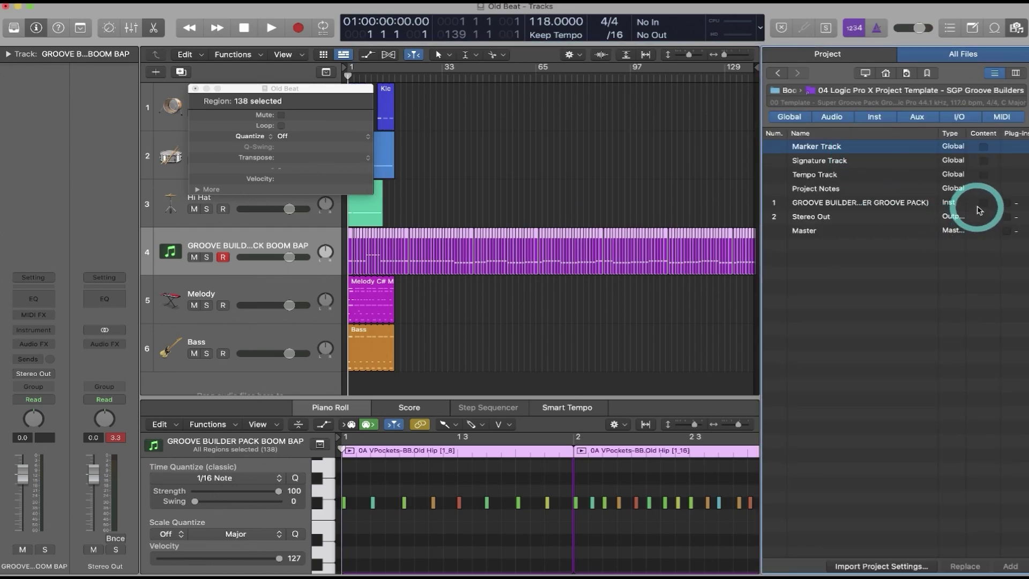
{"action": "left_click", "coordinate": [982, 209]}
{"action": "left_click", "coordinate": [904, 207]}
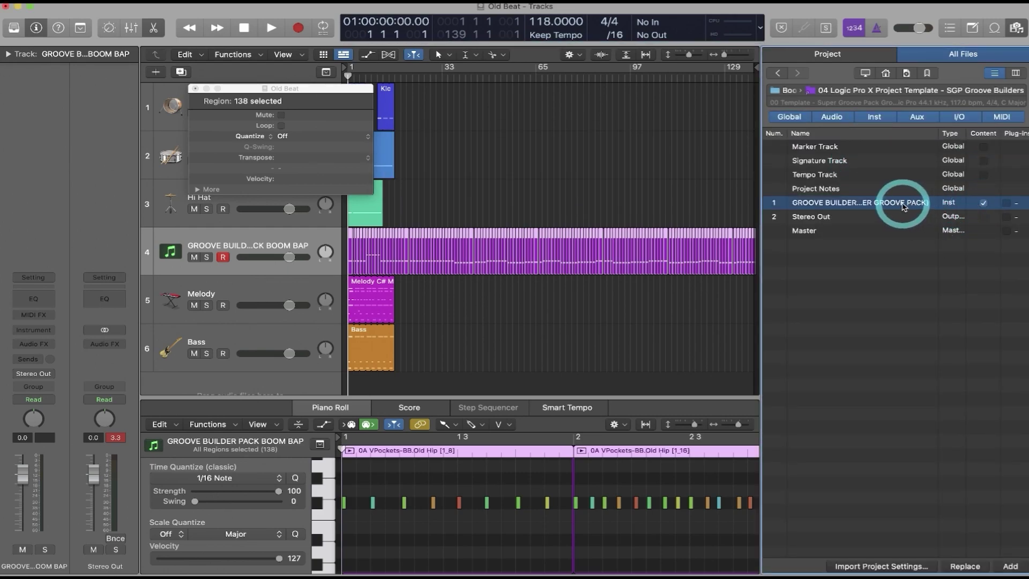
{"action": "left_click", "coordinate": [1007, 567]}
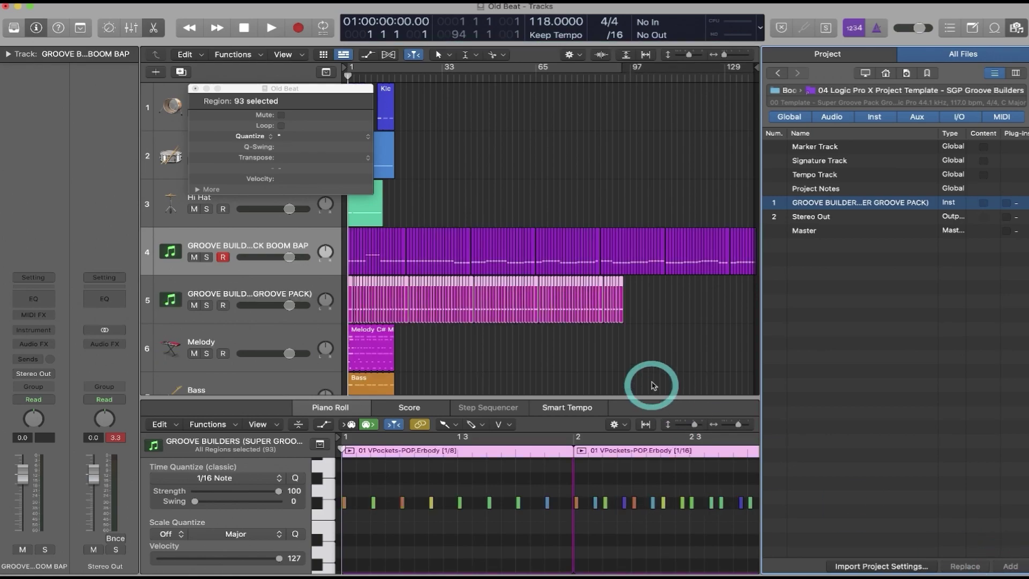
{"action": "left_click", "coordinate": [298, 287]}
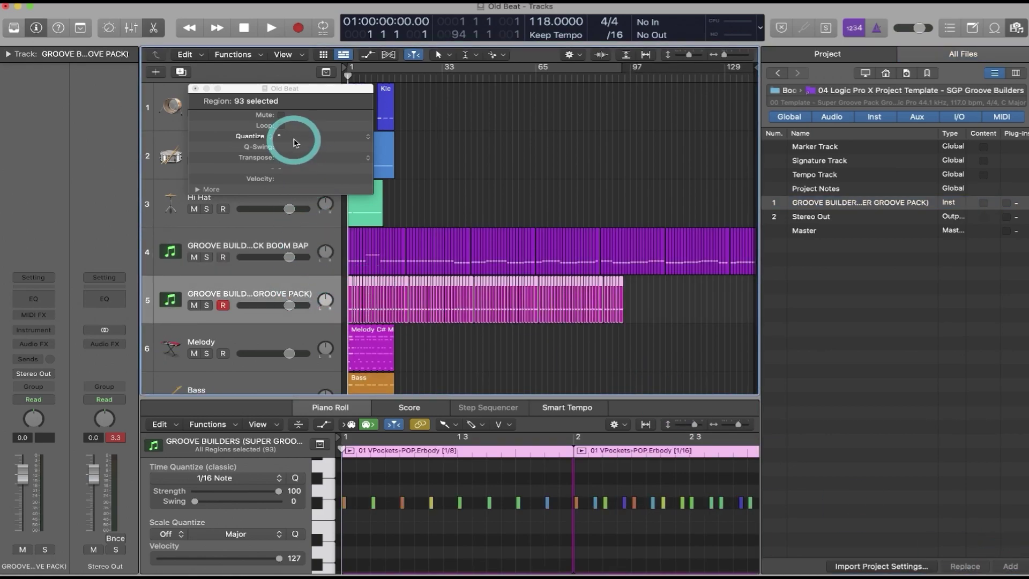
- Browse the Quantize pop-up's list of groove templates without choosing one
{"action": "left_click", "coordinate": [293, 135]}
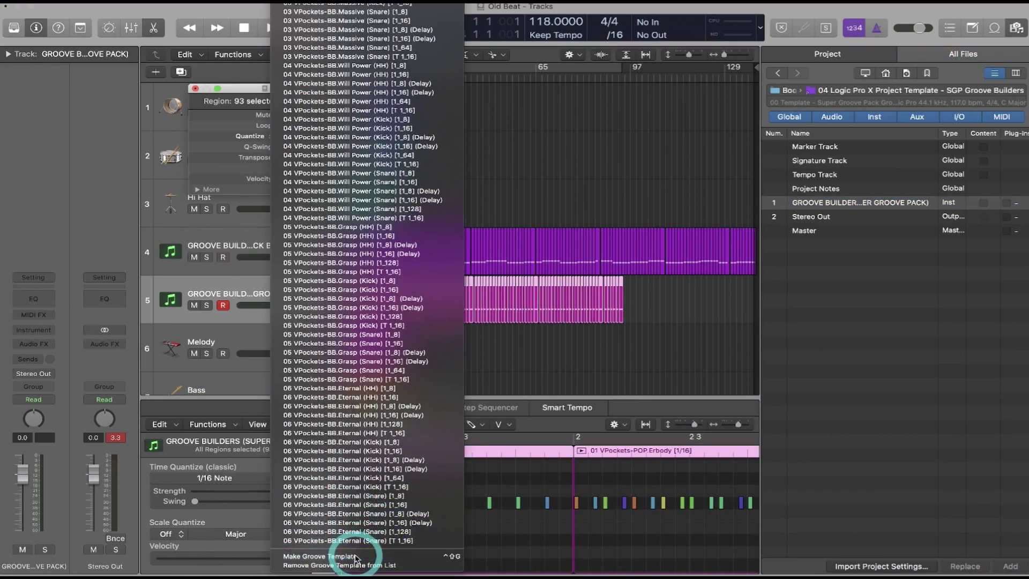
{"action": "left_click", "coordinate": [355, 557]}
{"action": "left_click", "coordinate": [317, 135]}
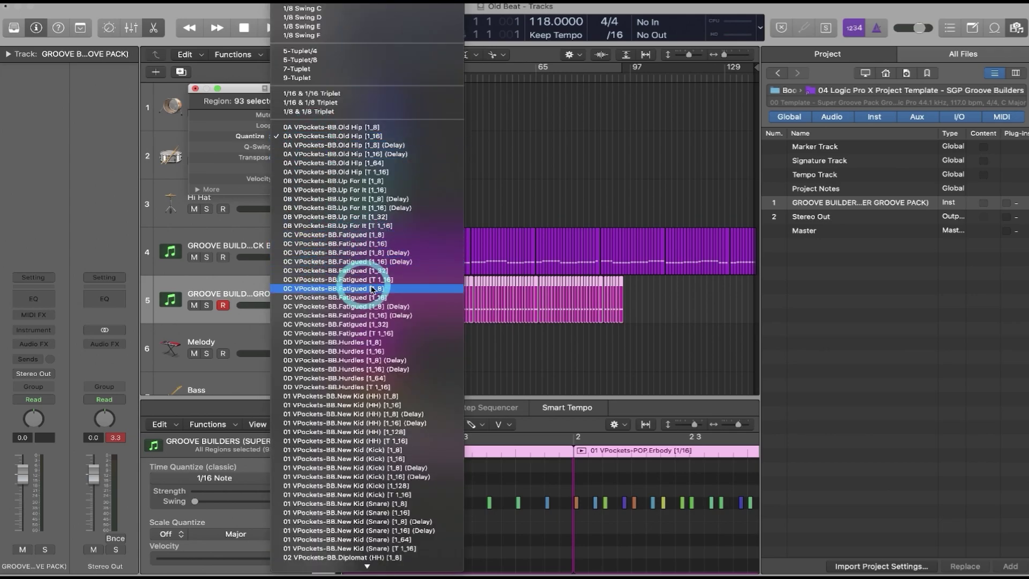
{"action": "scroll", "coordinate": [375, 231], "scroll_direction": "down", "scroll_amount": 5}
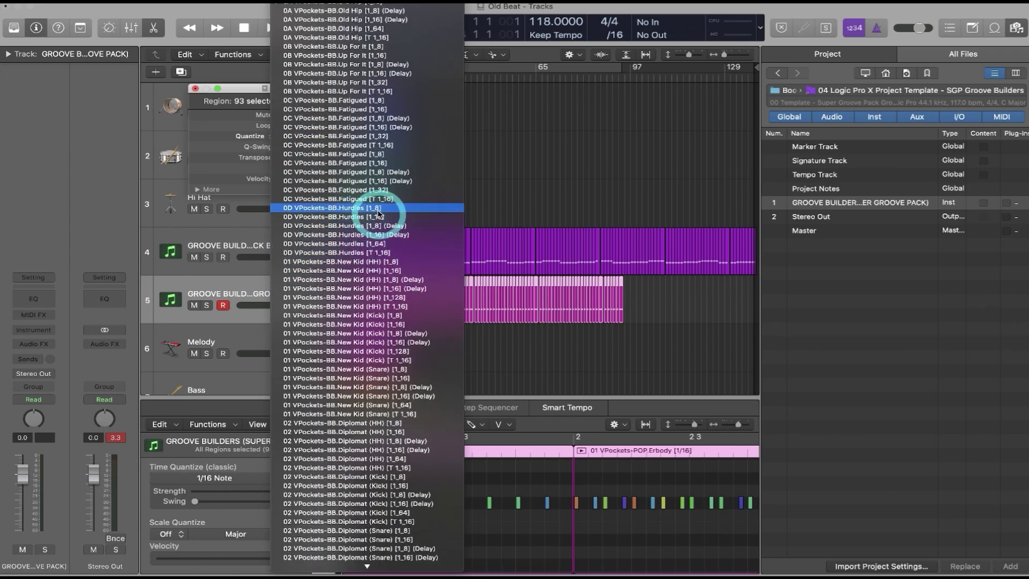
{"action": "scroll", "coordinate": [375, 209], "scroll_direction": "down", "scroll_amount": 20}
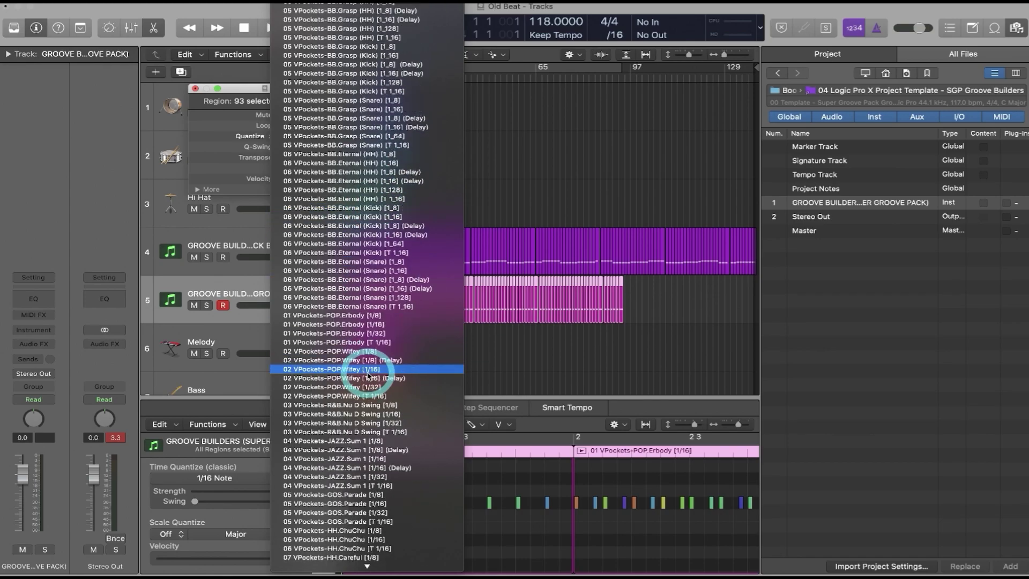
{"action": "scroll", "coordinate": [368, 375], "scroll_direction": "down", "scroll_amount": 7}
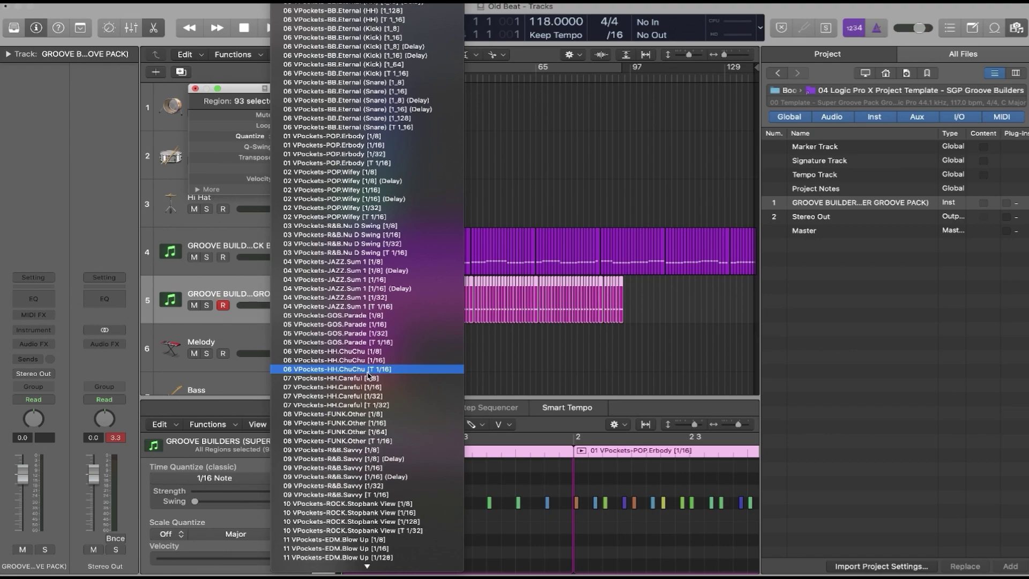
- Select the BOOM BAP and SUPER GROOVE PACK tracks together
{"action": "left_click", "coordinate": [368, 375]}
{"action": "left_click", "coordinate": [241, 239]}
{"action": "left_click", "coordinate": [245, 287], "text": "shift"}
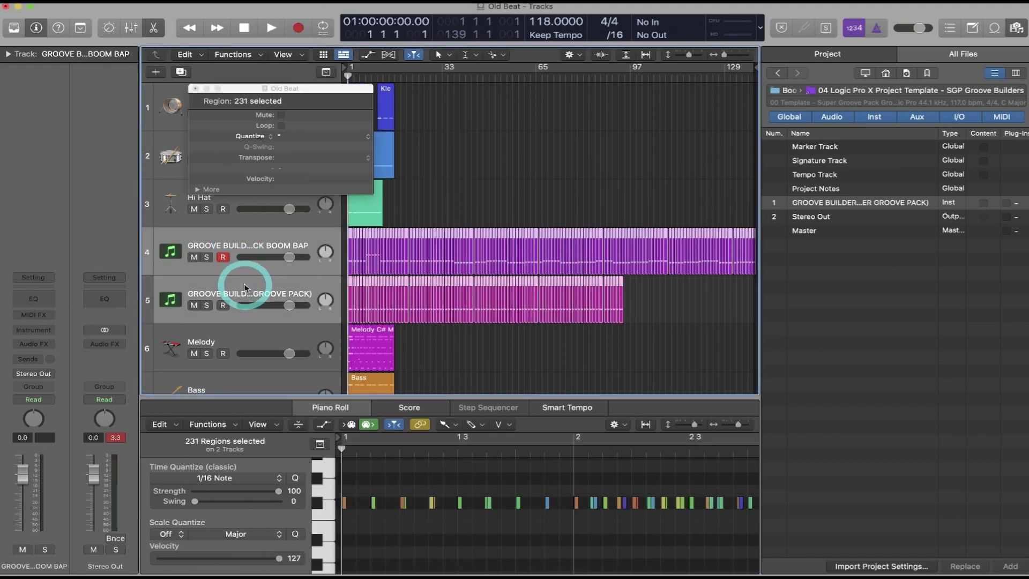
- Mute and hide the BOOM BAP and SUPER GROOVE PACK tracks, then close the floating Region inspector
{"action": "left_click", "coordinate": [194, 256]}
{"action": "right_click", "coordinate": [216, 243]}
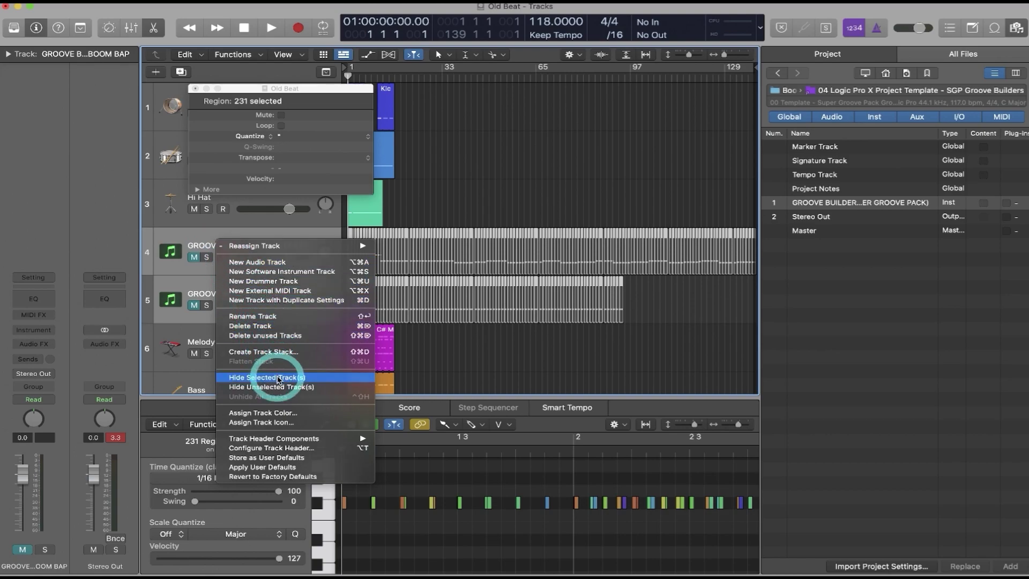
{"action": "left_click", "coordinate": [278, 378]}
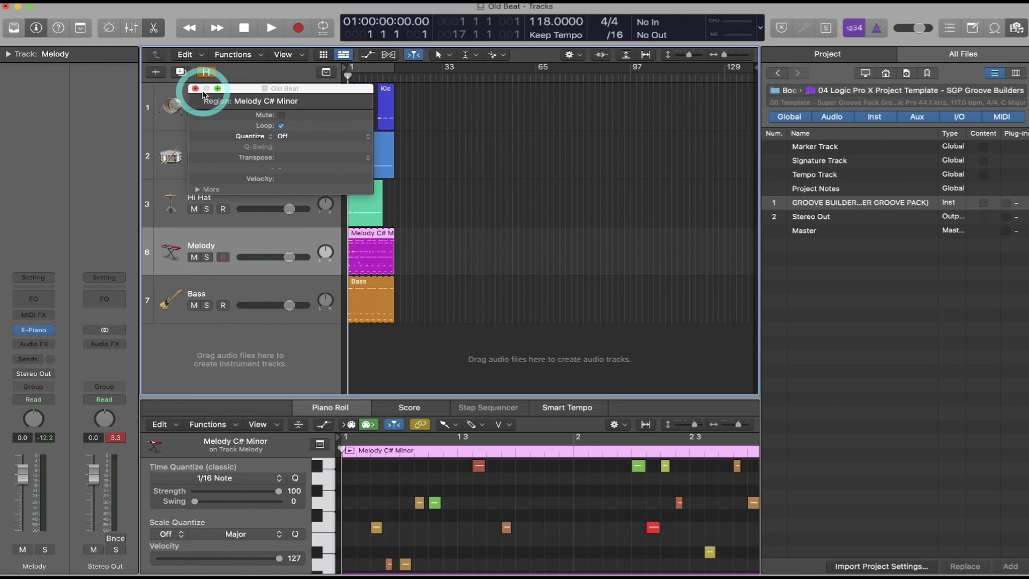
{"action": "left_click", "coordinate": [194, 89]}
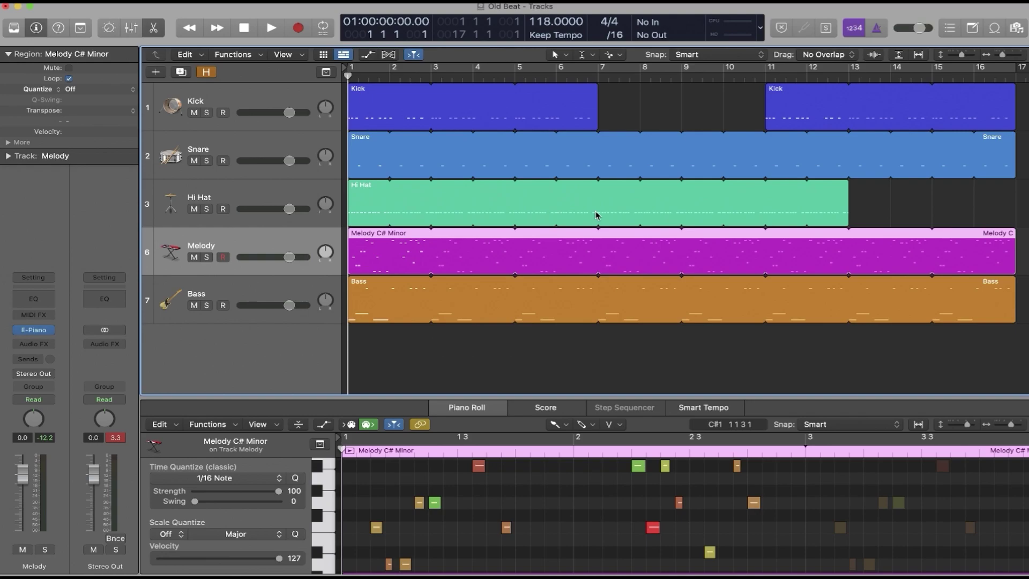
- Open the Hi Hat region in a floating Region inspector (Option-R), leaving Quantize Off
{"action": "left_click", "coordinate": [366, 208]}
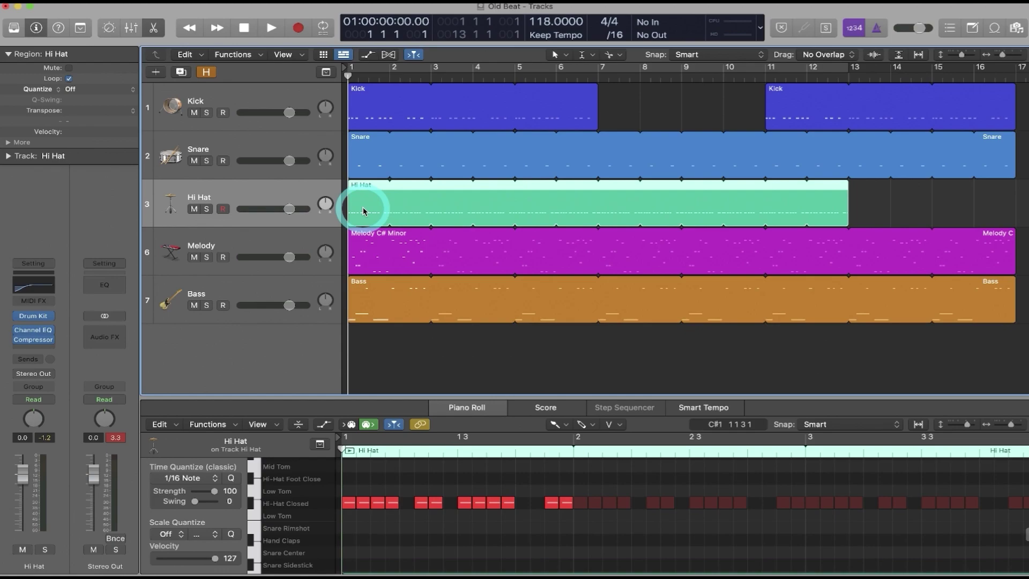
{"action": "key", "text": "alt+r"}
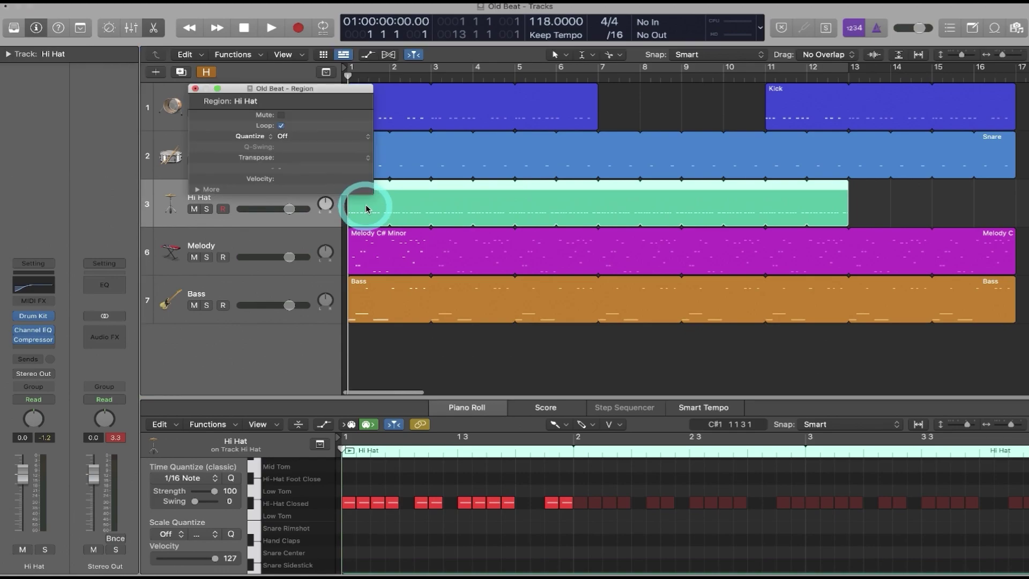
{"action": "left_click", "coordinate": [313, 137]}
{"action": "scroll", "coordinate": [306, 301], "scroll_direction": "down", "scroll_amount": 5}
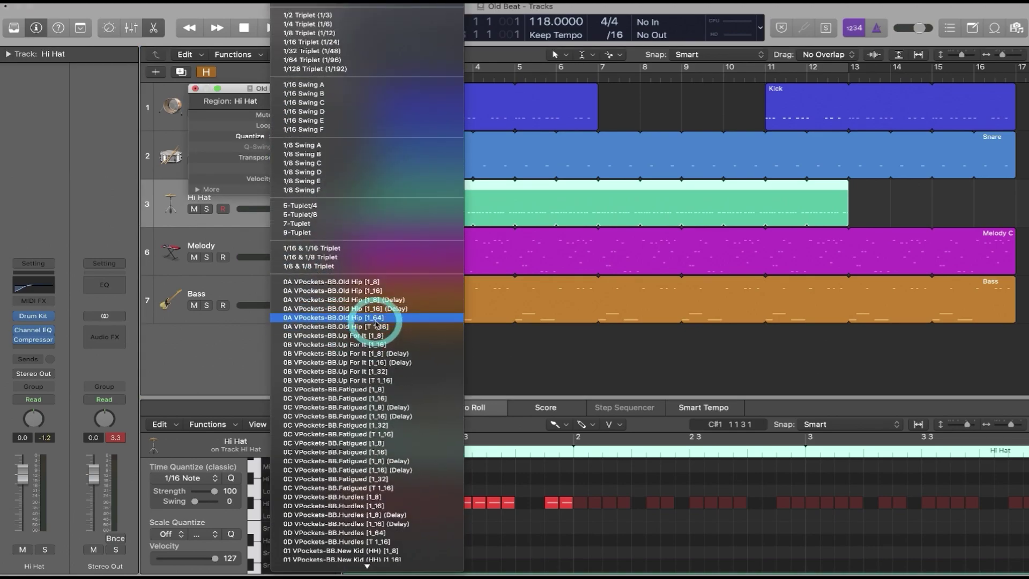
{"action": "left_click", "coordinate": [460, 213]}
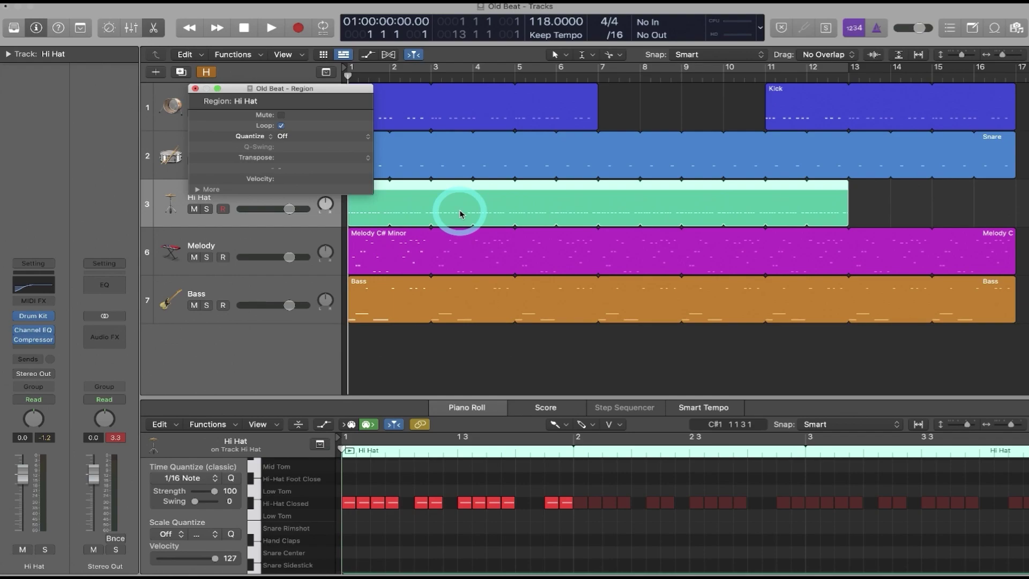
{"action": "left_click", "coordinate": [438, 226]}
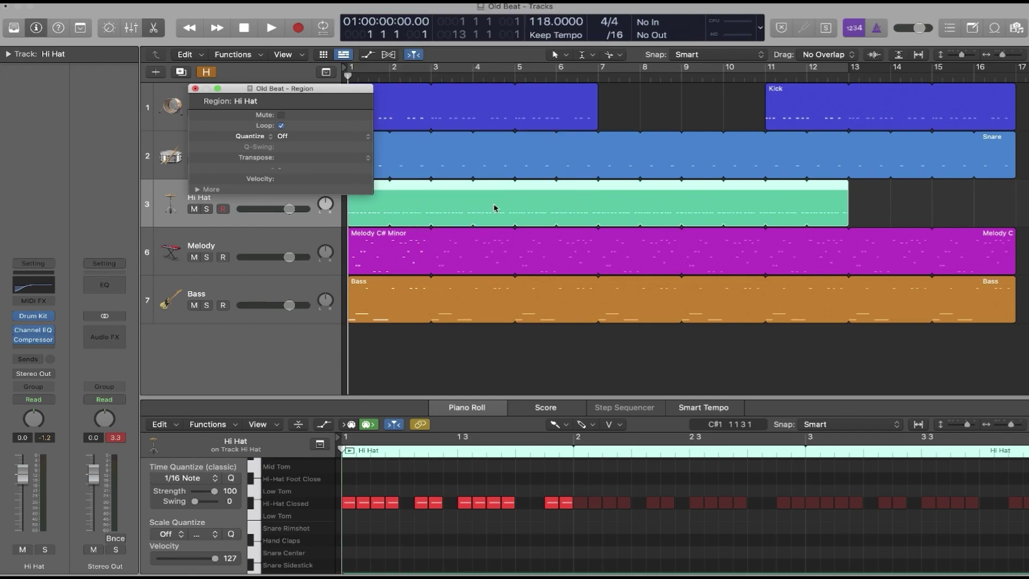
- Search Key Commands for 'quantize' to find Set Quantize Parameter to Next Value (^⌘,), then close it
{"action": "left_click", "coordinate": [364, 2]}
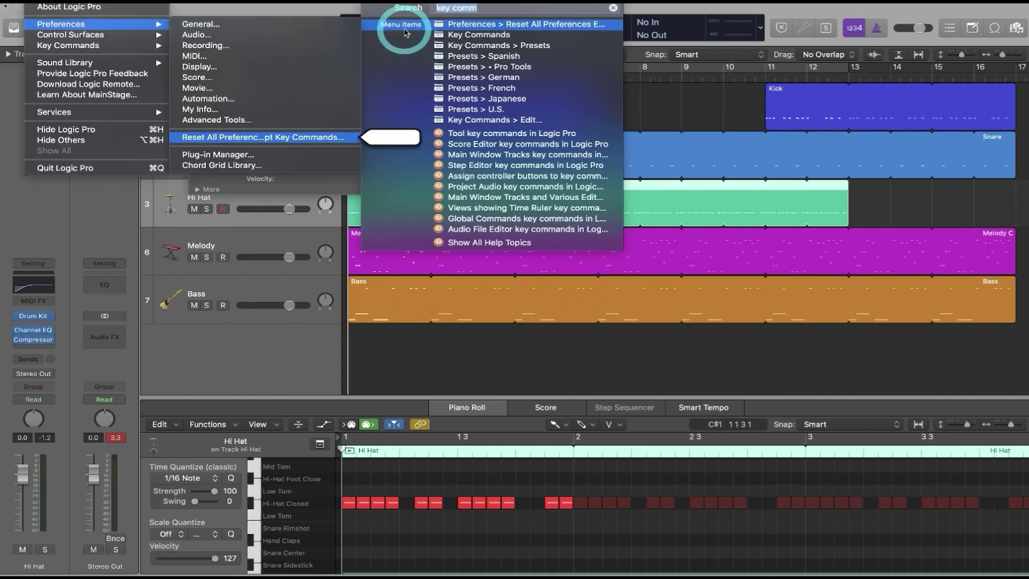
{"action": "mouse_move", "coordinate": [440, 47]}
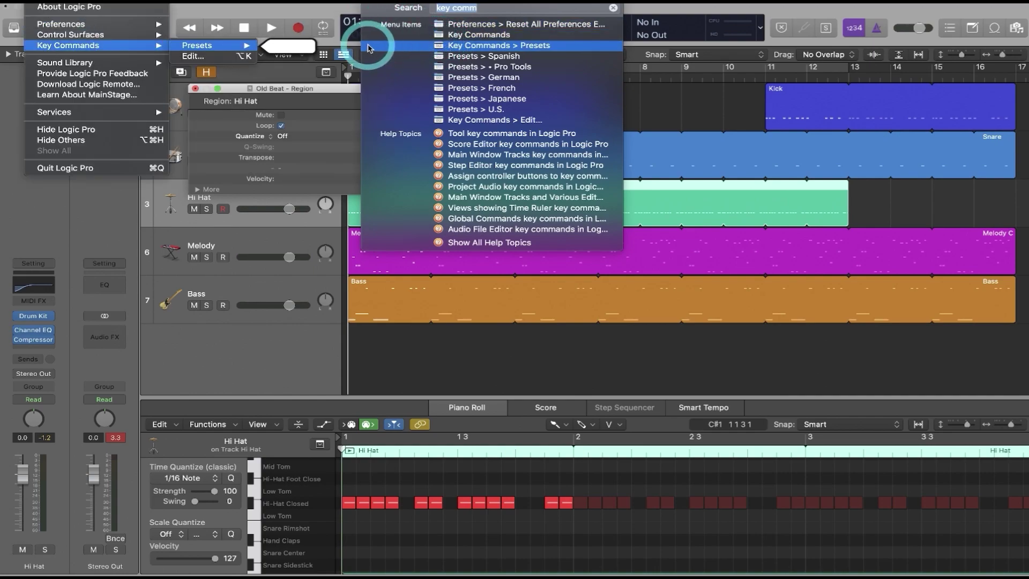
{"action": "left_click", "coordinate": [236, 57]}
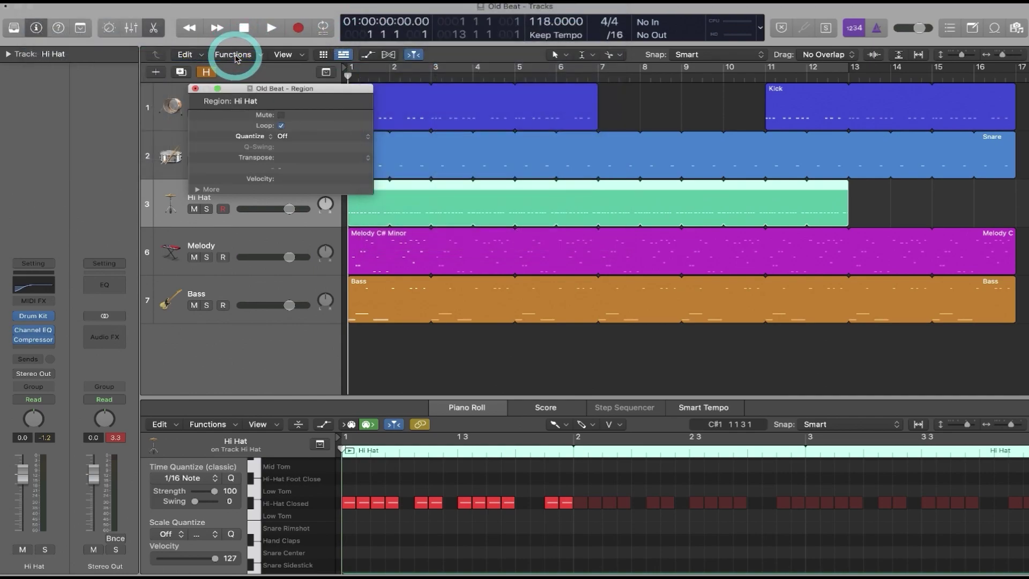
{"action": "type", "text": "quanti"}
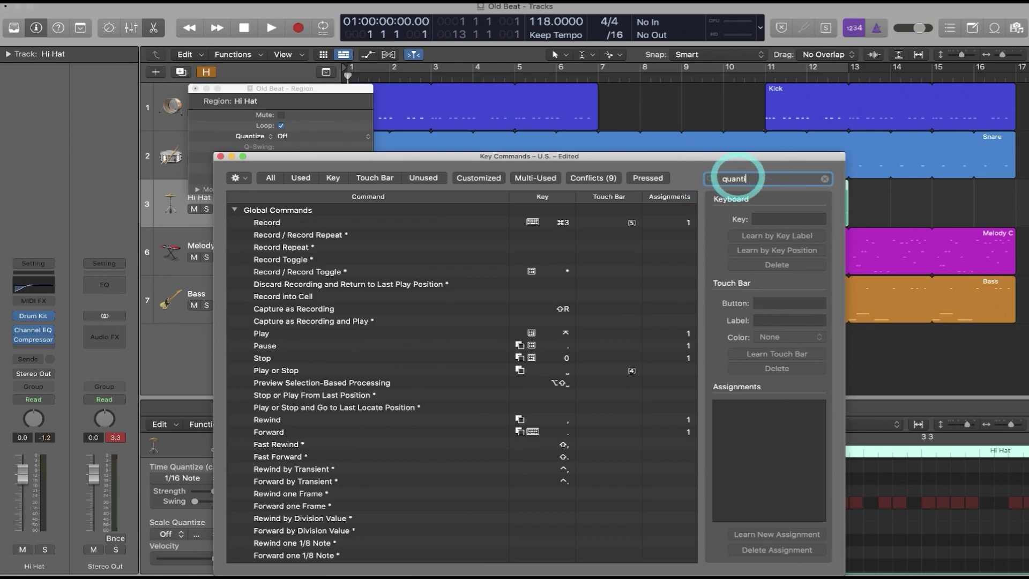
{"action": "type", "text": "ze"}
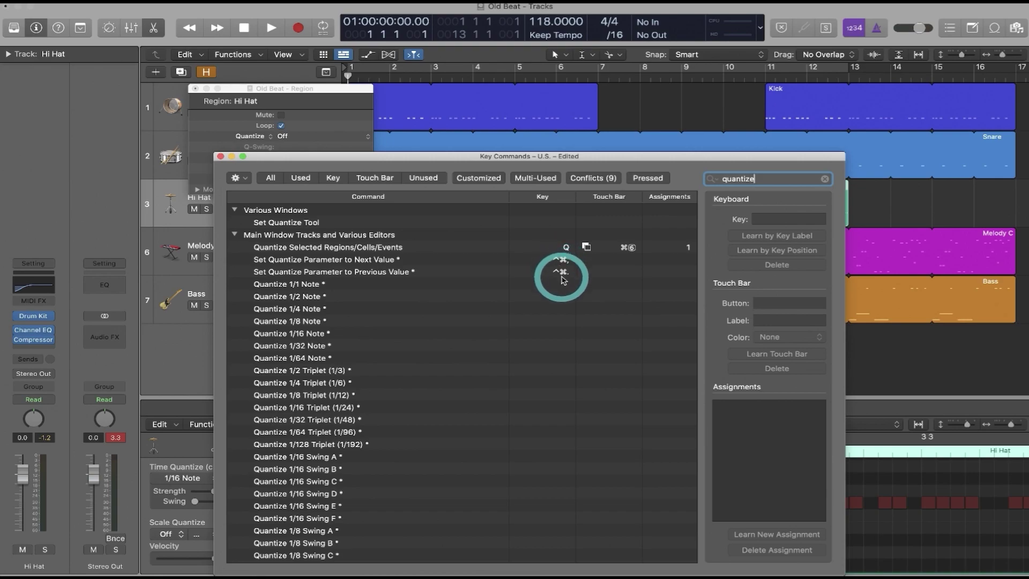
{"action": "left_click", "coordinate": [558, 260]}
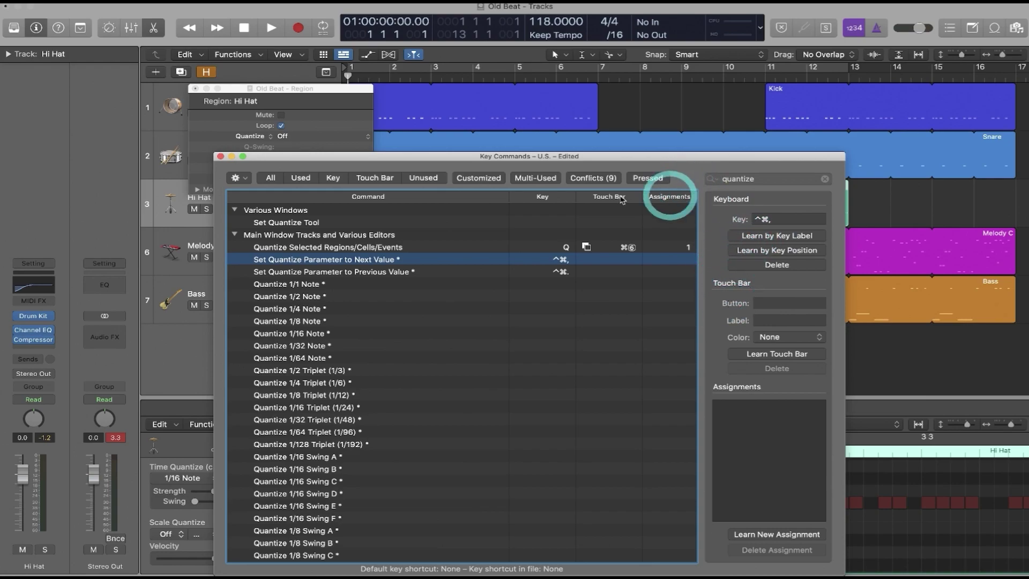
{"action": "left_click", "coordinate": [220, 157]}
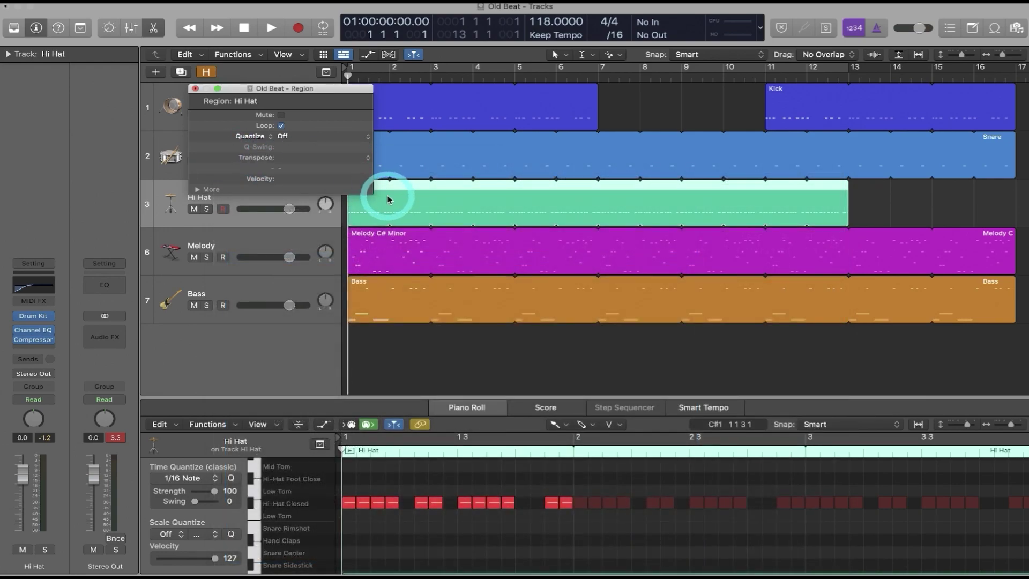
- Set the Hi Hat region quantize to 0A VPockets-BB.Old Hip with Q-Velocity +77%
{"action": "left_click", "coordinate": [949, 31]}
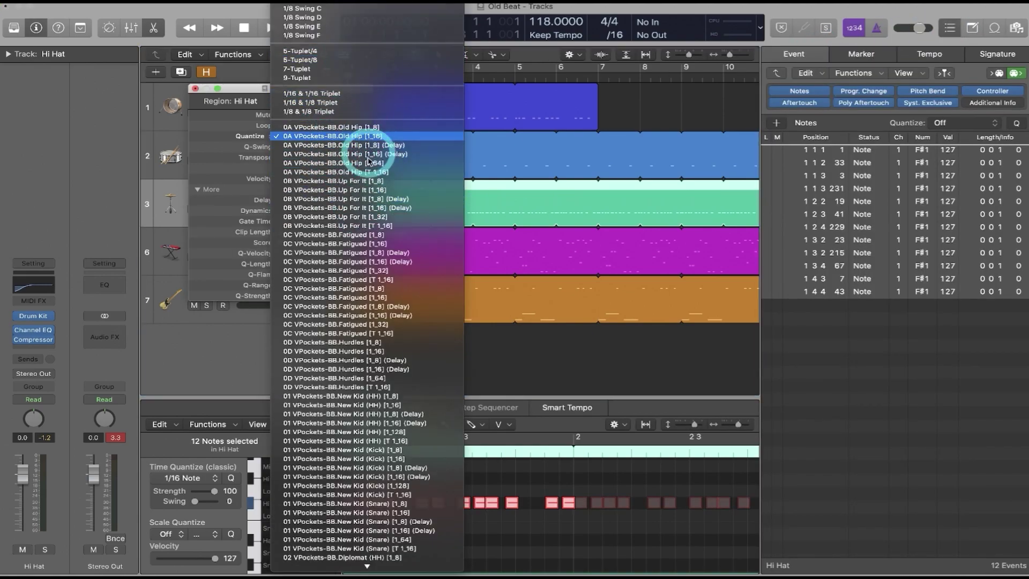
{"action": "left_click", "coordinate": [355, 155]}
{"action": "left_click_drag", "start_coordinate": [294, 206], "coordinate": [300, 369]}
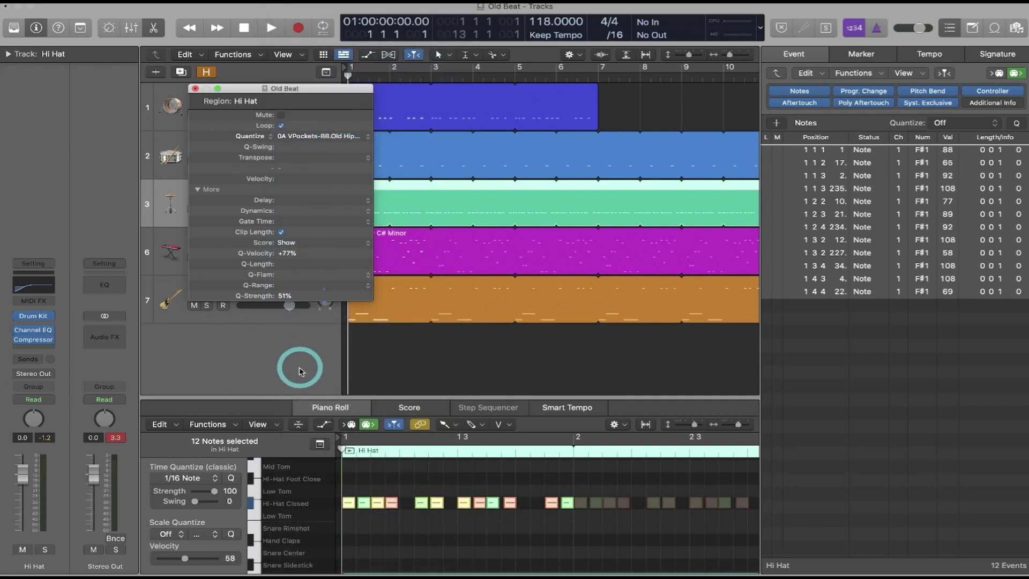
- Try the Up For It [1_16] groove in the Event List, then revert to Old Hip
{"action": "left_click", "coordinate": [407, 209]}
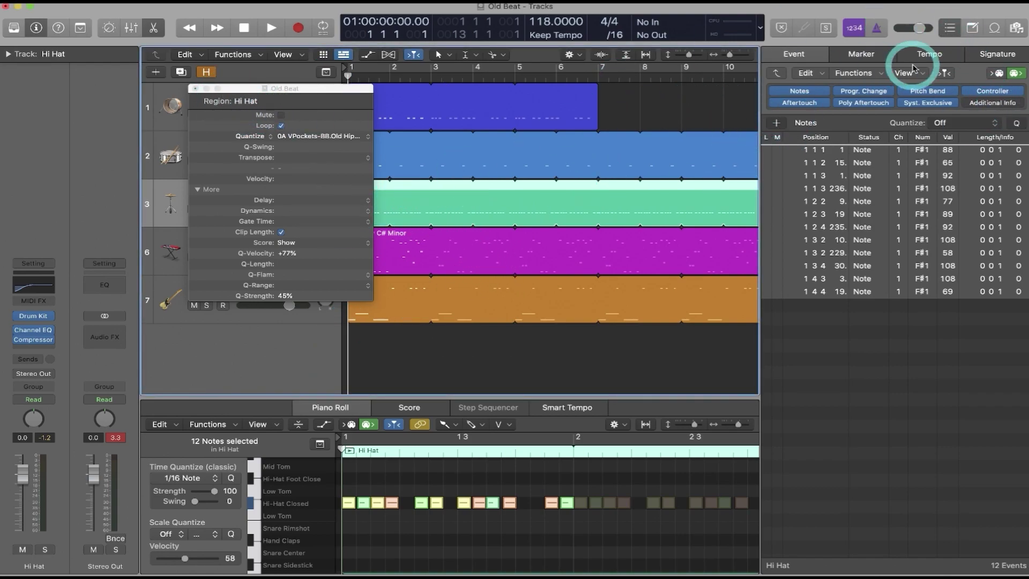
{"action": "left_click", "coordinate": [943, 124]}
{"action": "scroll", "coordinate": [937, 253], "scroll_direction": "down", "scroll_amount": 5}
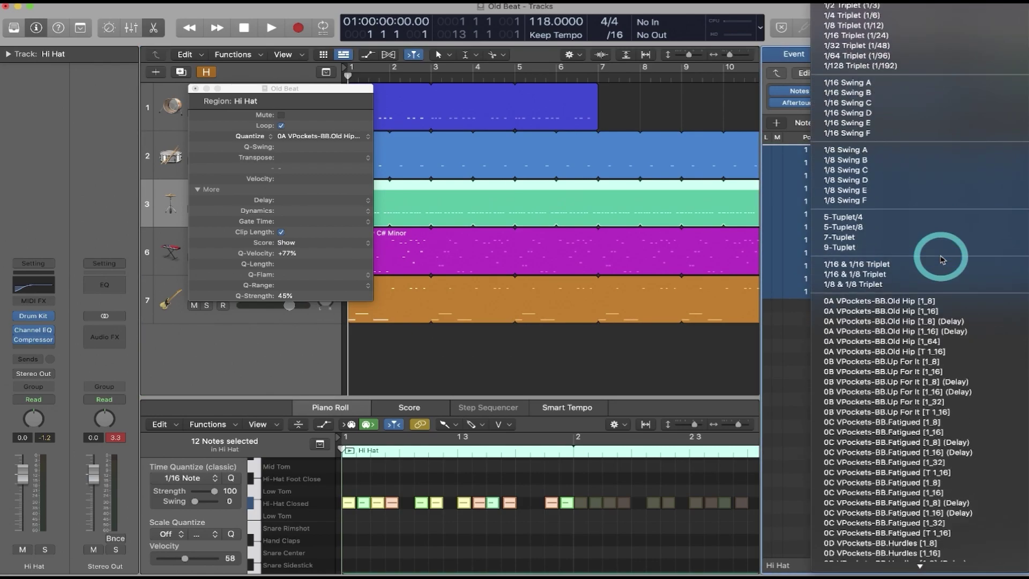
{"action": "left_click", "coordinate": [940, 372]}
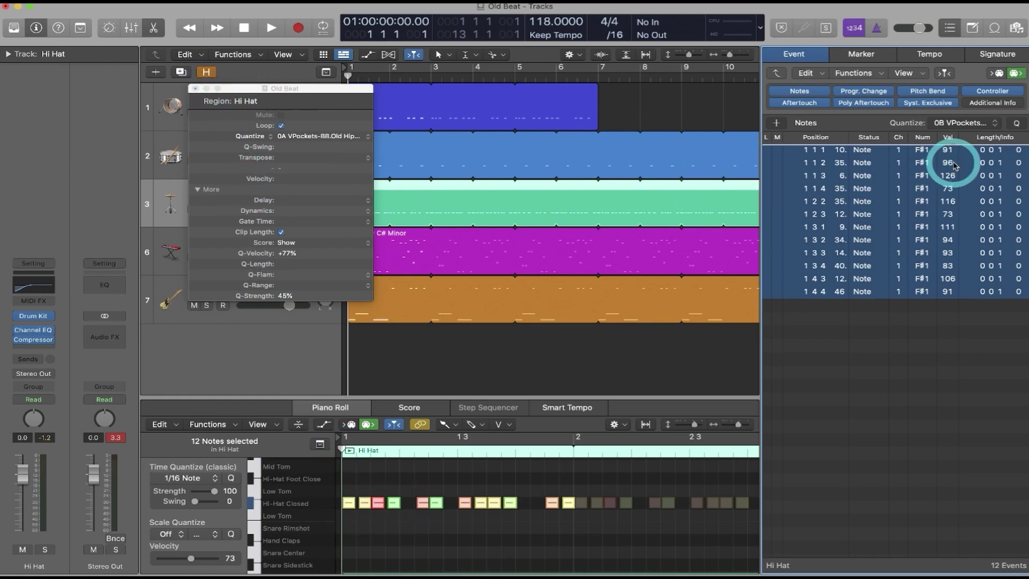
{"action": "left_click", "coordinate": [857, 175]}
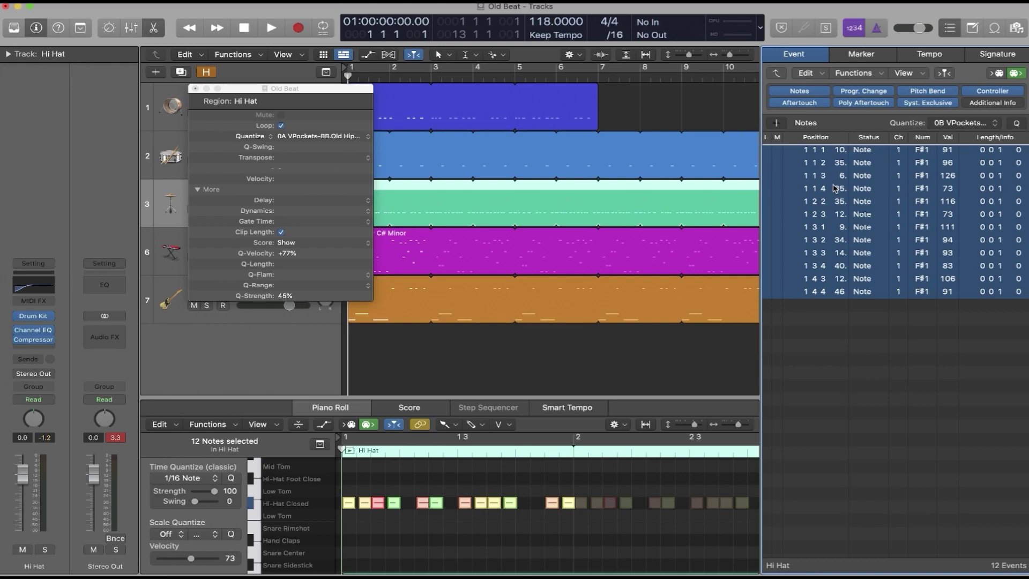
{"action": "key", "text": "super+z"}
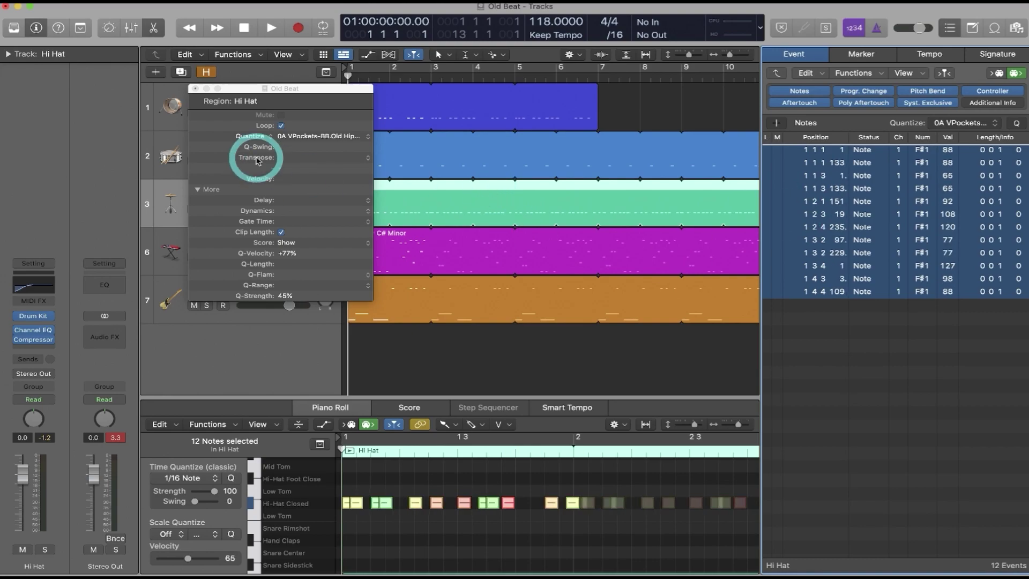
- Solo Snare and Hi Hat, loop bars 1–5, and start playback
{"action": "left_click_drag", "start_coordinate": [225, 103], "coordinate": [209, 148]}
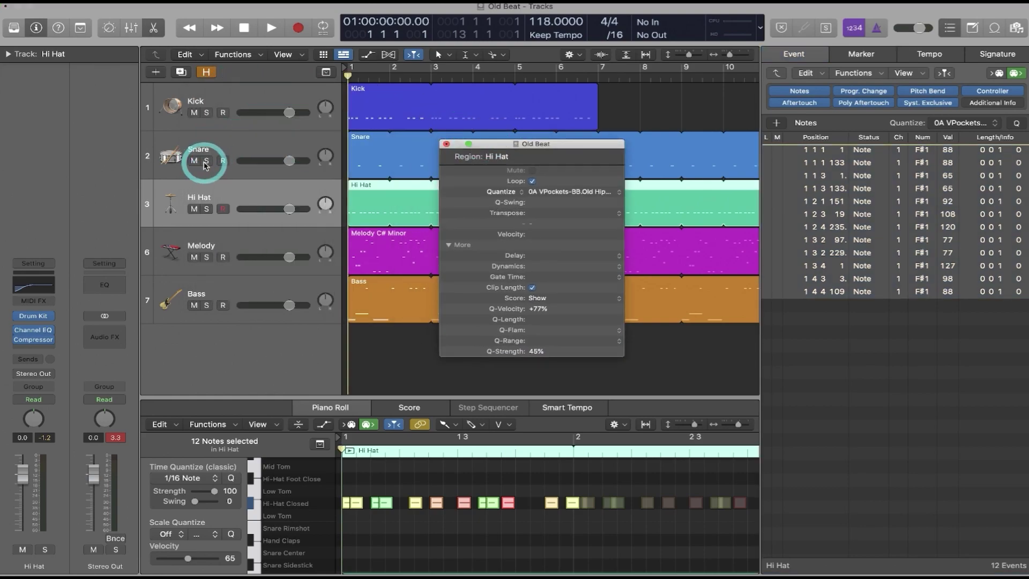
{"action": "left_click", "coordinate": [206, 160]}
{"action": "left_click", "coordinate": [206, 208]}
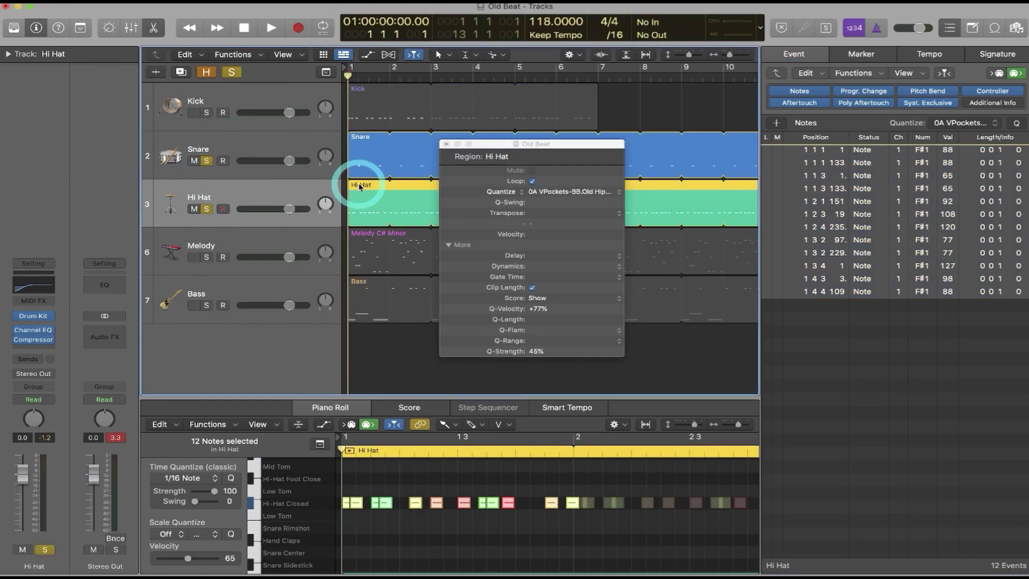
{"action": "left_click", "coordinate": [833, 180]}
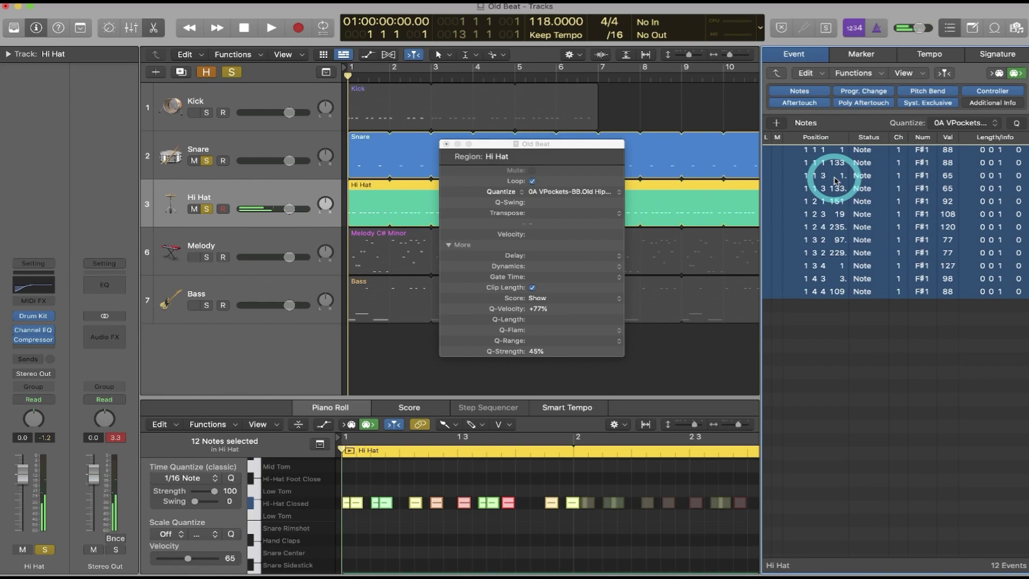
{"action": "left_click_drag", "start_coordinate": [354, 64], "coordinate": [517, 64]}
{"action": "left_click", "coordinate": [394, 189]}
{"action": "left_click_drag", "start_coordinate": [532, 142], "coordinate": [107, 120]}
{"action": "left_click", "coordinate": [844, 284]}
{"action": "key", "text": "space"}
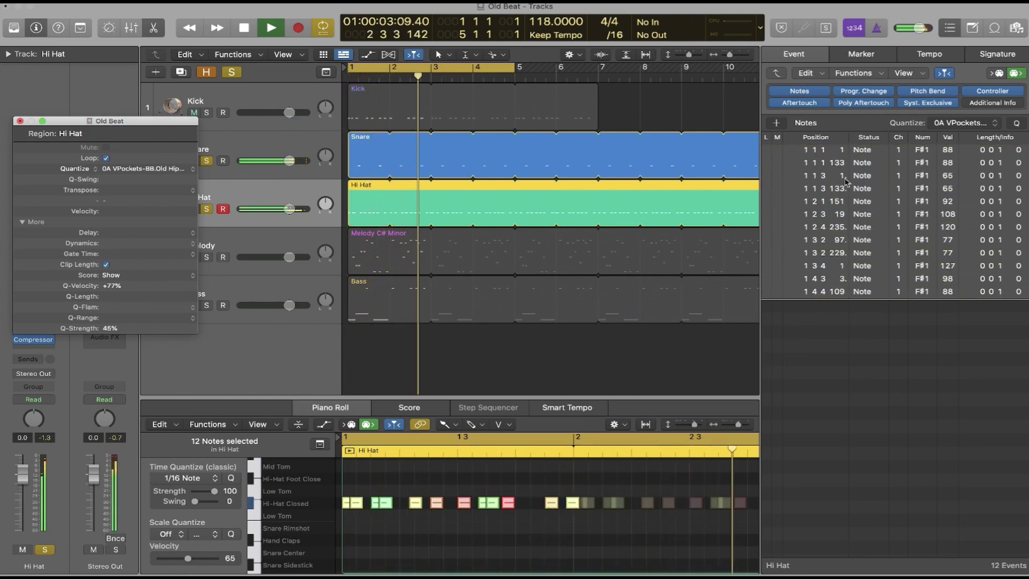
- Cycle the Hi Hat notes' quantize through Off, 1/64 Note, Old Hip, Up For It, ending on Fatigued
{"action": "left_click", "coordinate": [394, 214]}
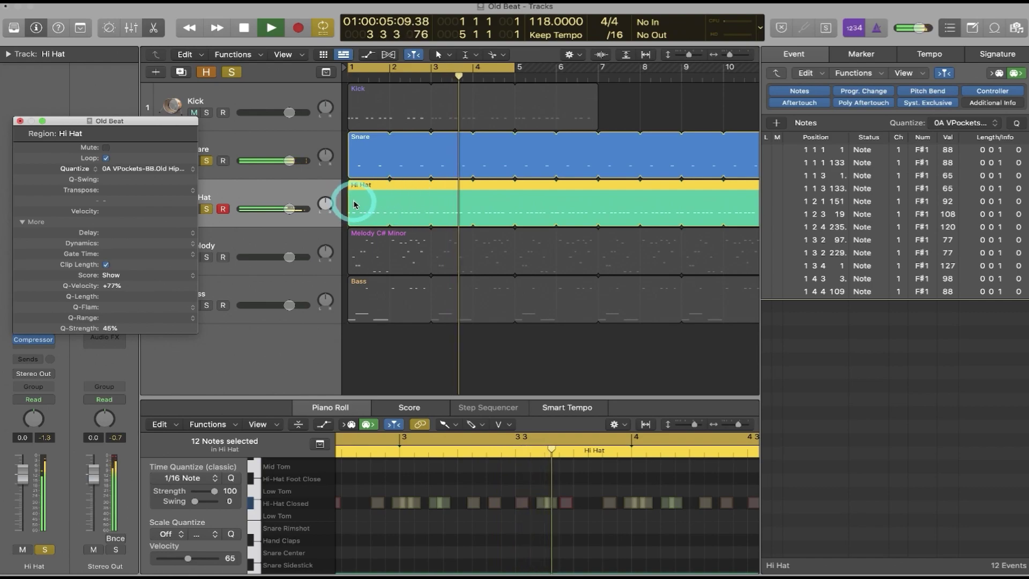
{"action": "left_click_drag", "start_coordinate": [384, 475], "coordinate": [405, 520]}
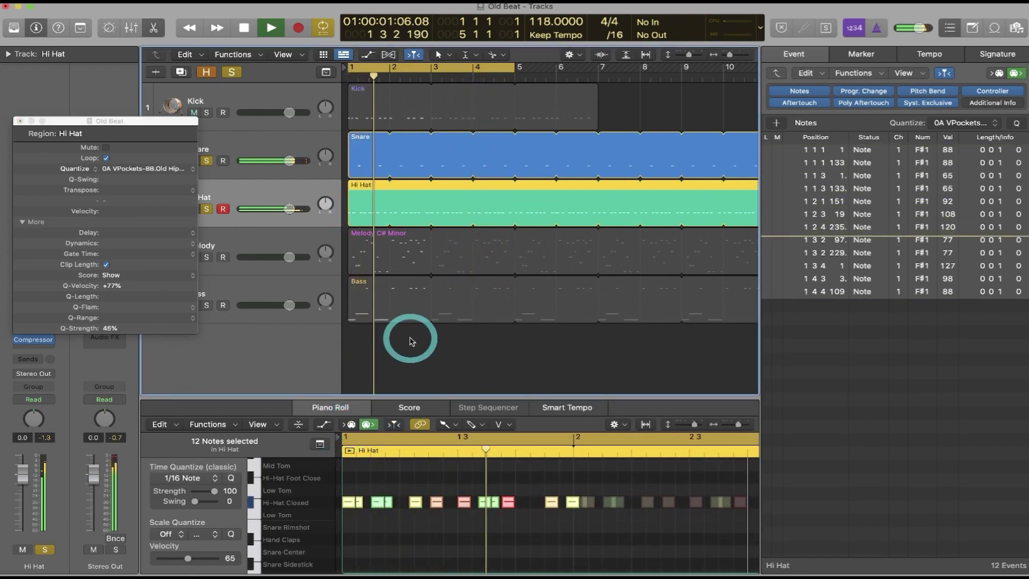
{"action": "left_click", "coordinate": [826, 154]}
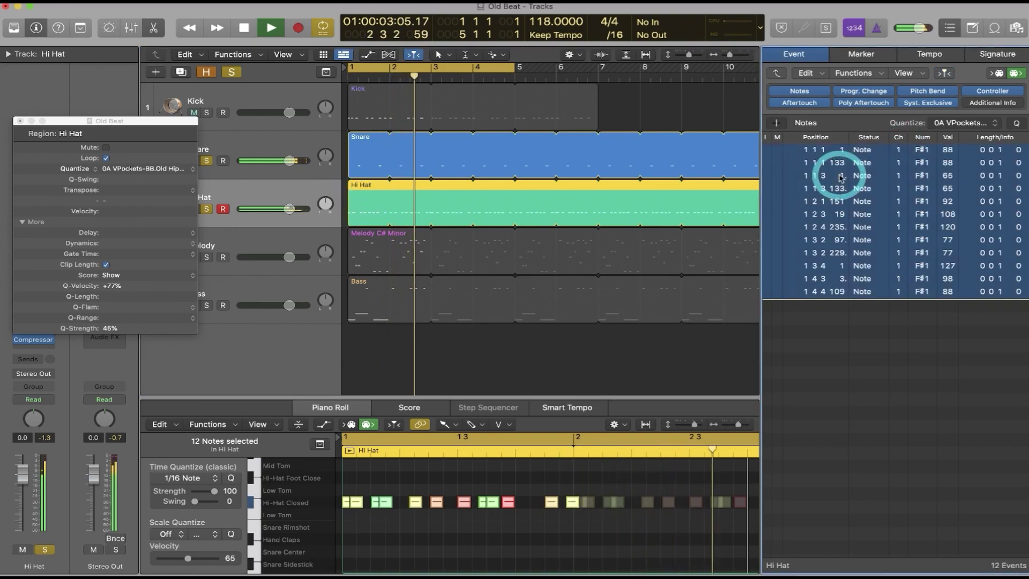
{"action": "key", "text": "super+z"}
{"action": "key", "text": "super+shift+z"}
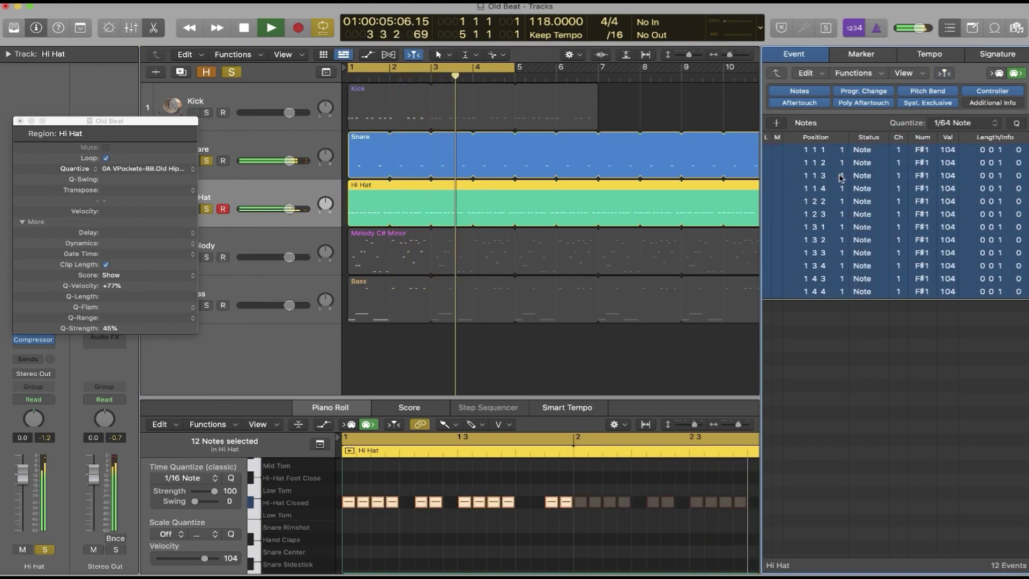
{"action": "key", "text": "super+shift+z"}
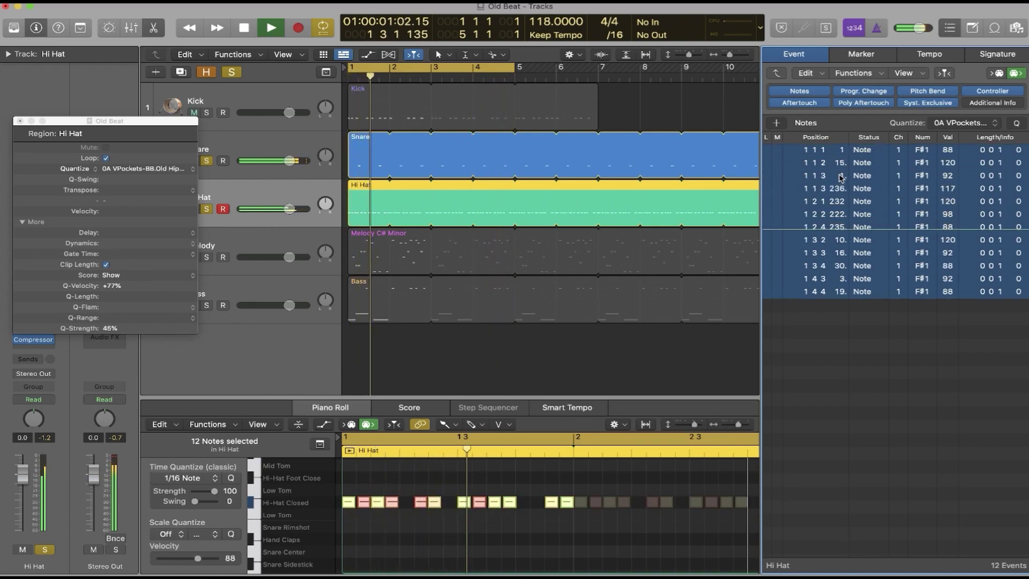
{"action": "key", "text": "super+shift+z"}
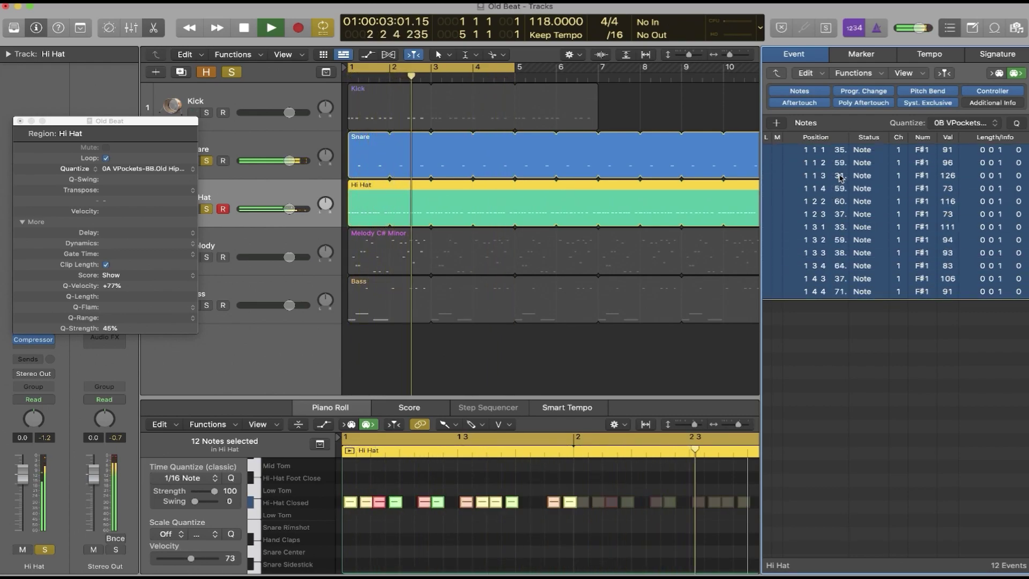
{"action": "key", "text": "super+shift+z"}
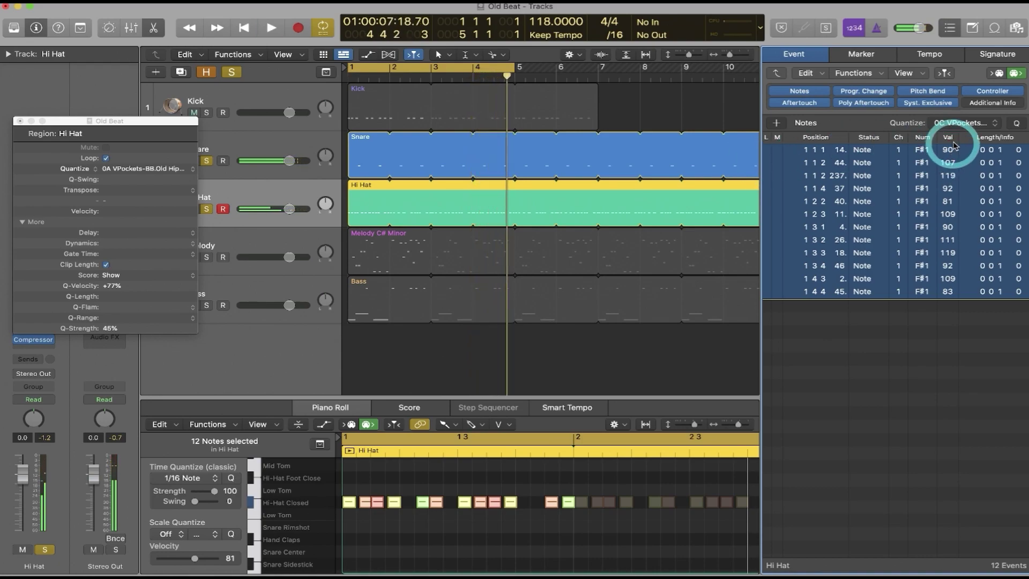
- Choose 0C VPockets-BB.Fatigued as the Hi Hat region quantize and raise Q-Velocity to +124%
{"action": "left_click", "coordinate": [955, 124]}
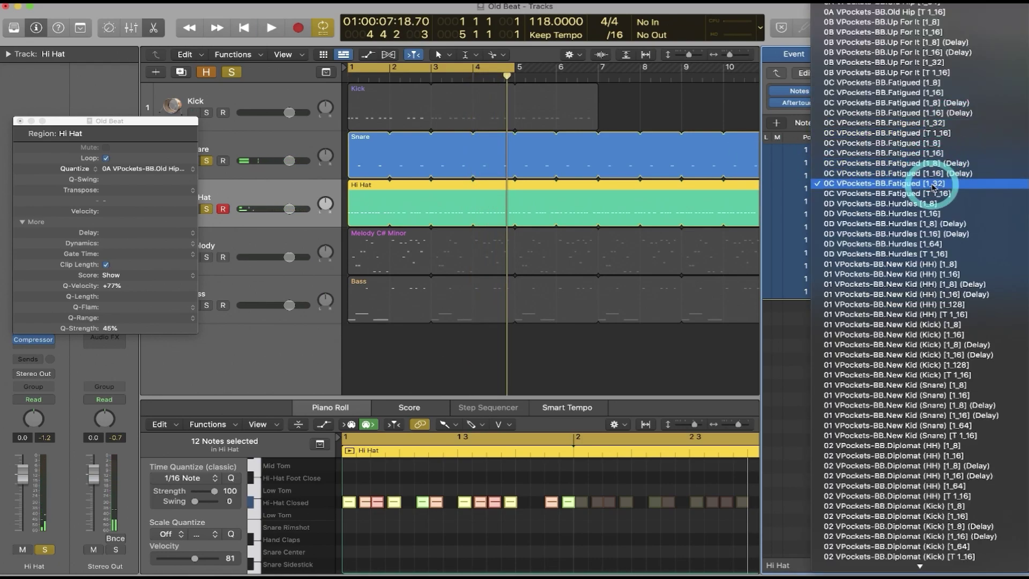
{"action": "left_click", "coordinate": [159, 171]}
{"action": "left_click", "coordinate": [158, 171]}
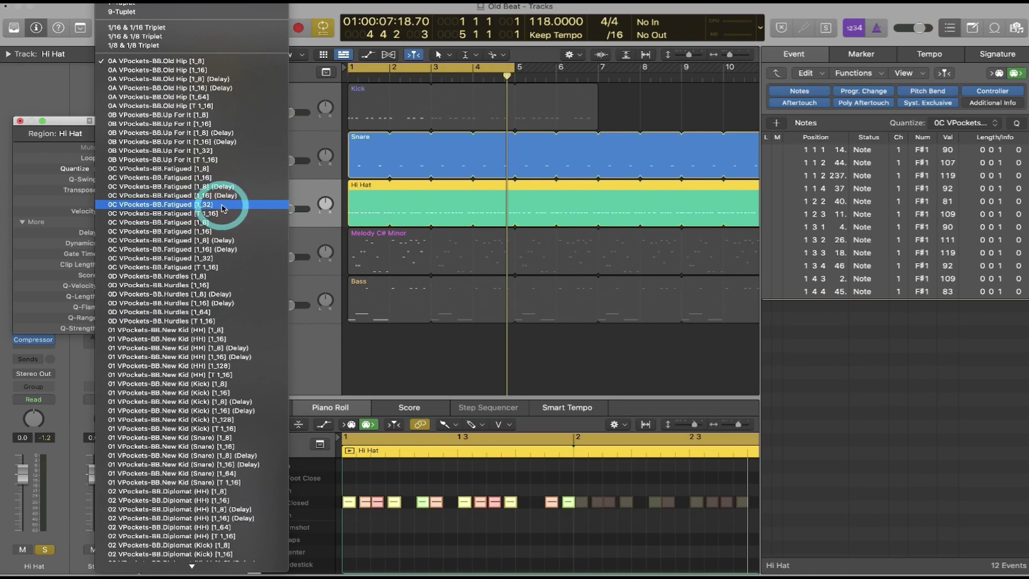
{"action": "left_click", "coordinate": [224, 209]}
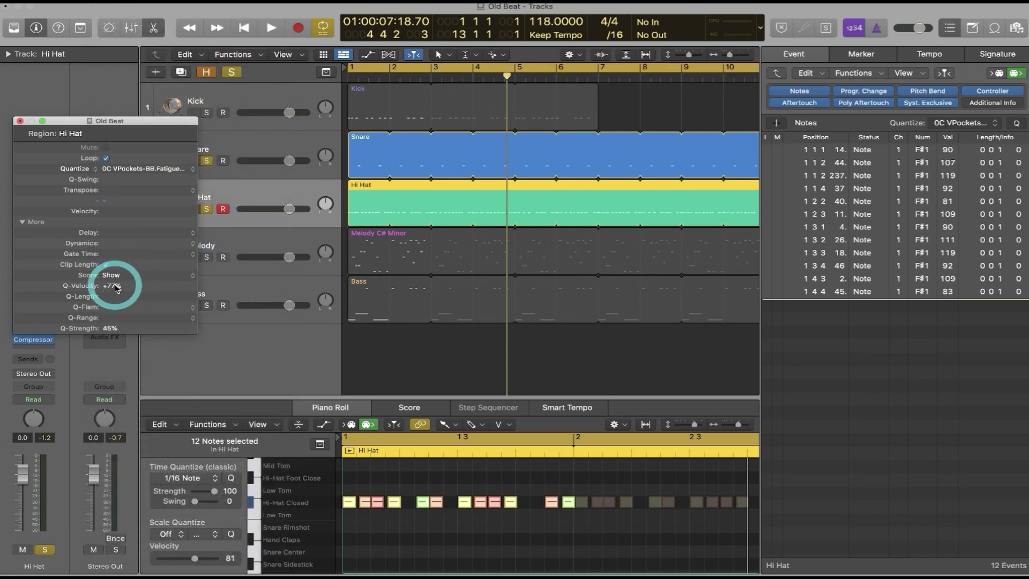
{"action": "mouse_move", "coordinate": [121, 318]}
{"action": "left_mouse_down"}
{"action": "mouse_move", "coordinate": [127, 272]}
{"action": "mouse_move", "coordinate": [119, 331]}
{"action": "mouse_move", "coordinate": [112, 325]}
{"action": "left_mouse_up"}
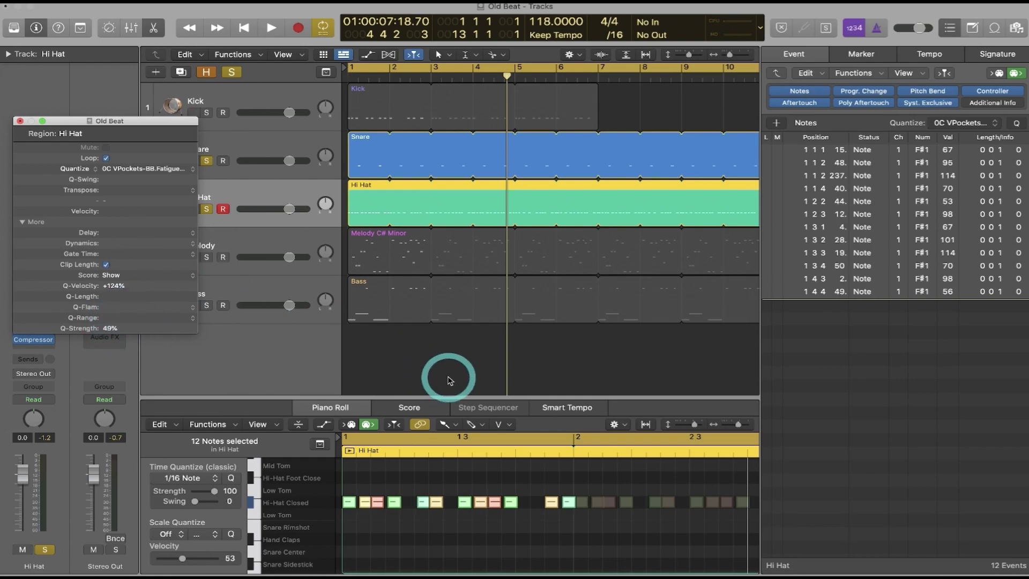